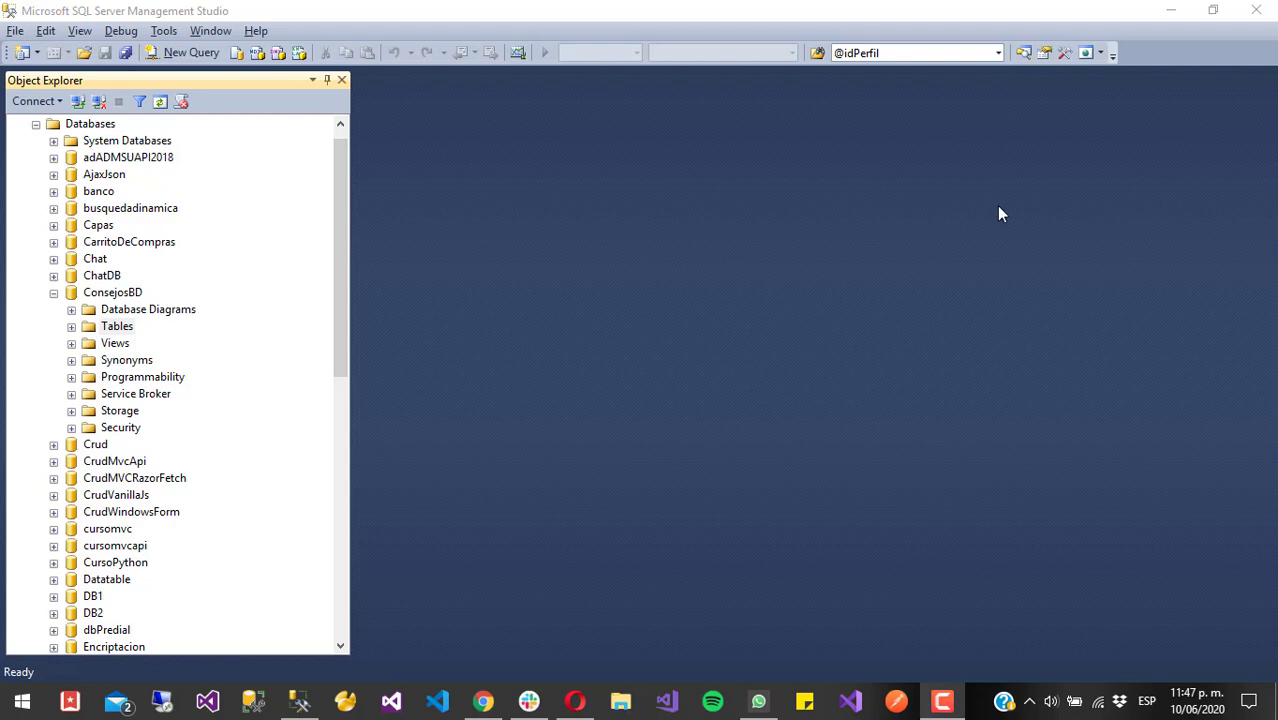
- Create a new table in the ConsejosBD database with an int column id that disallows nulls, and make it the primary key
{"action": "right_click", "coordinate": [117, 327]}
{"action": "left_click", "coordinate": [478, 282]}
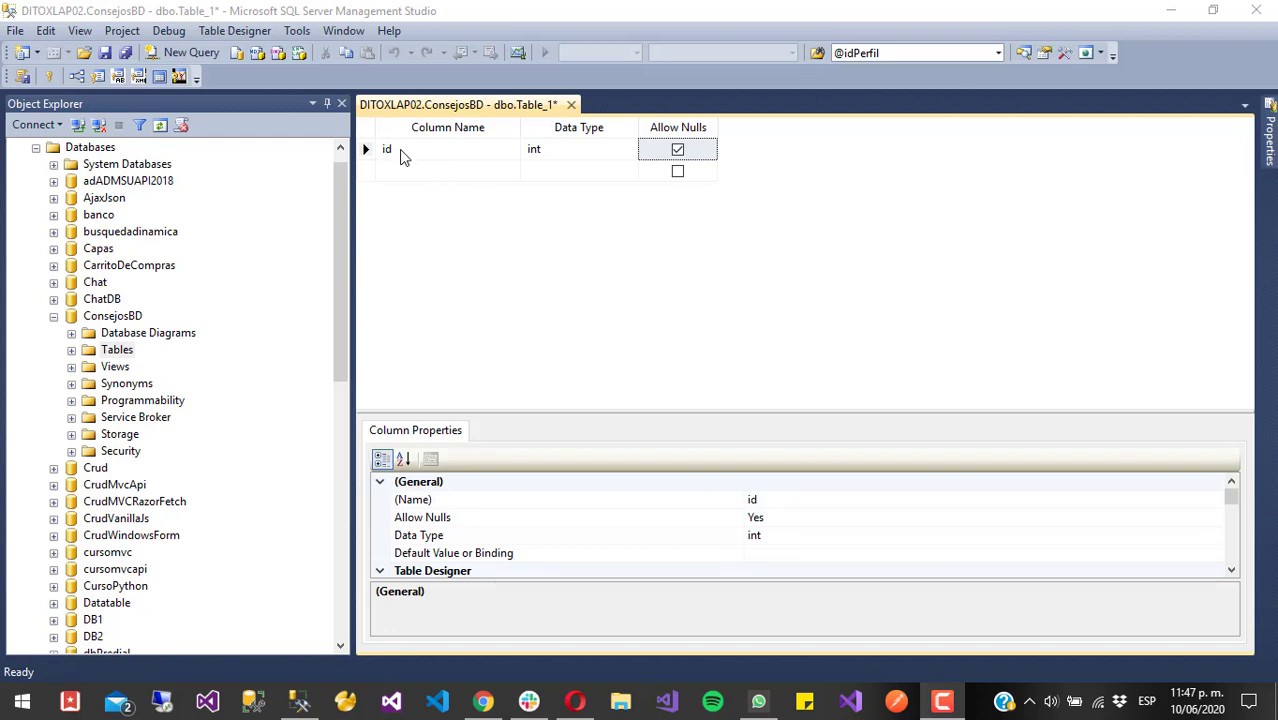
{"action": "left_click", "coordinate": [676, 147]}
{"action": "left_click", "coordinate": [678, 150]}
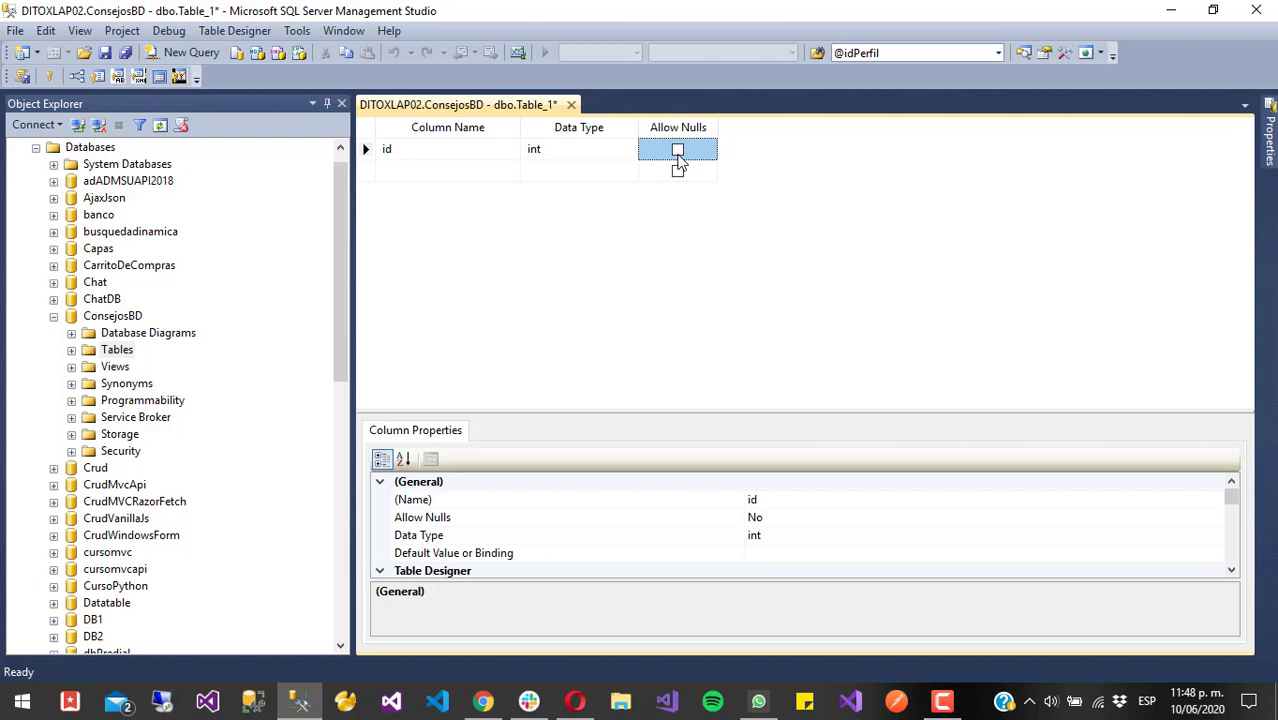
{"action": "right_click", "coordinate": [366, 152]}
{"action": "left_click", "coordinate": [400, 164]}
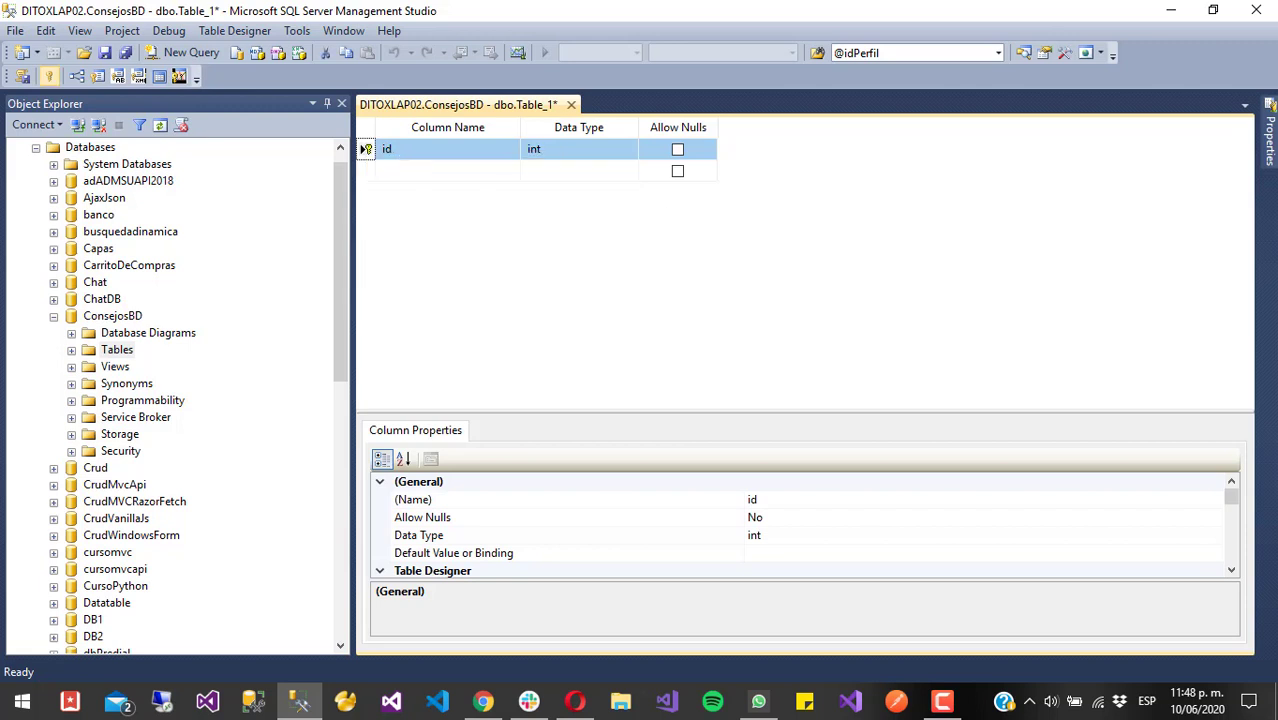
- Try to allow nulls on the primary key column id
{"action": "key", "text": "alt+Tab"}
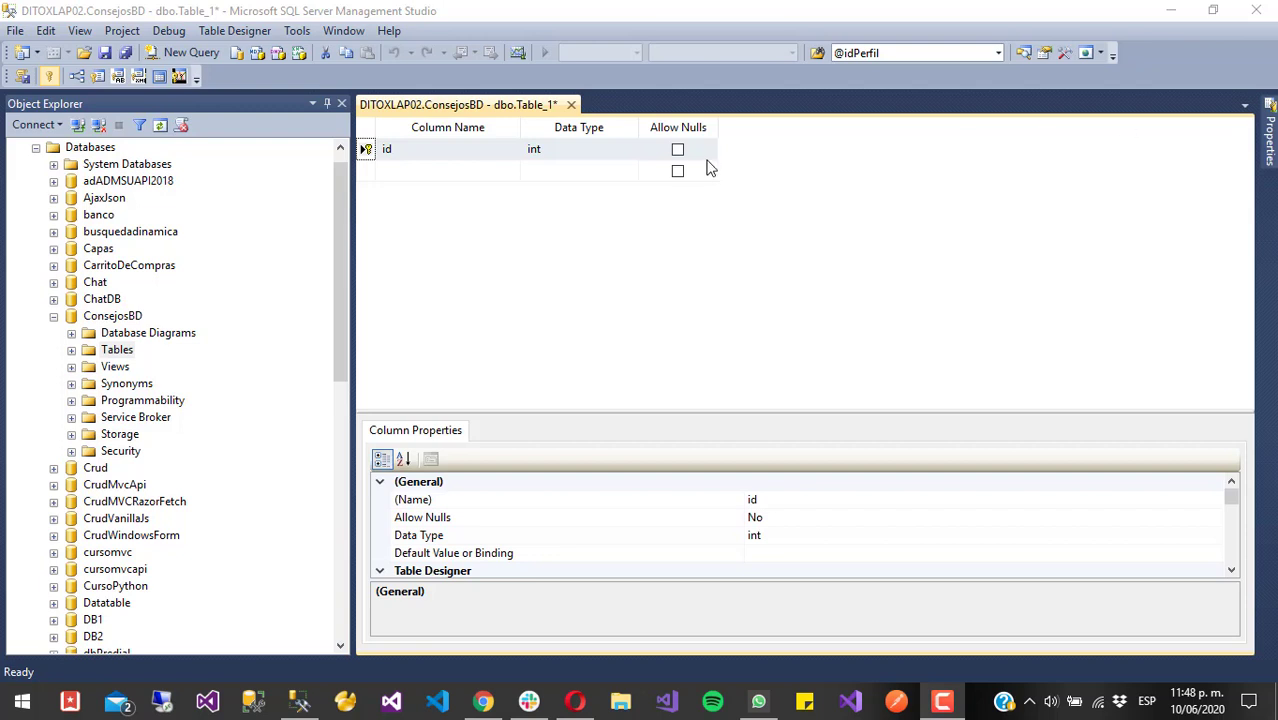
{"action": "left_click", "coordinate": [678, 150]}
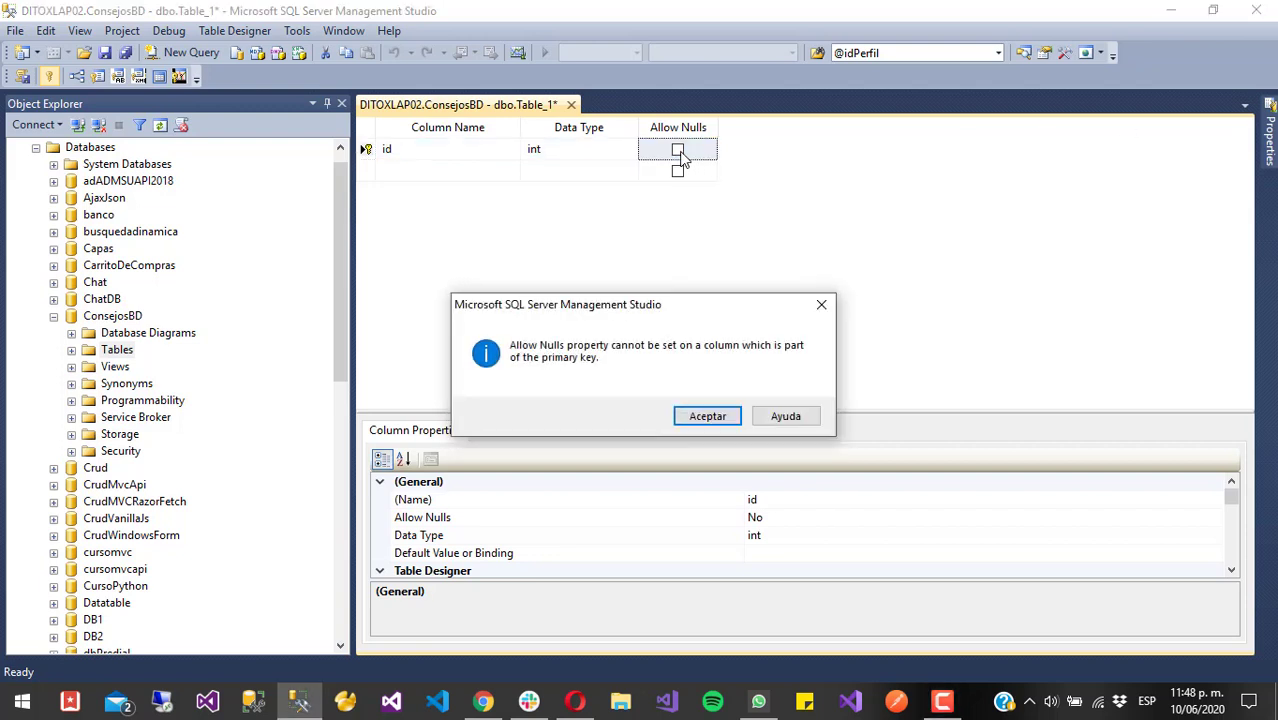
{"action": "left_click", "coordinate": [712, 424]}
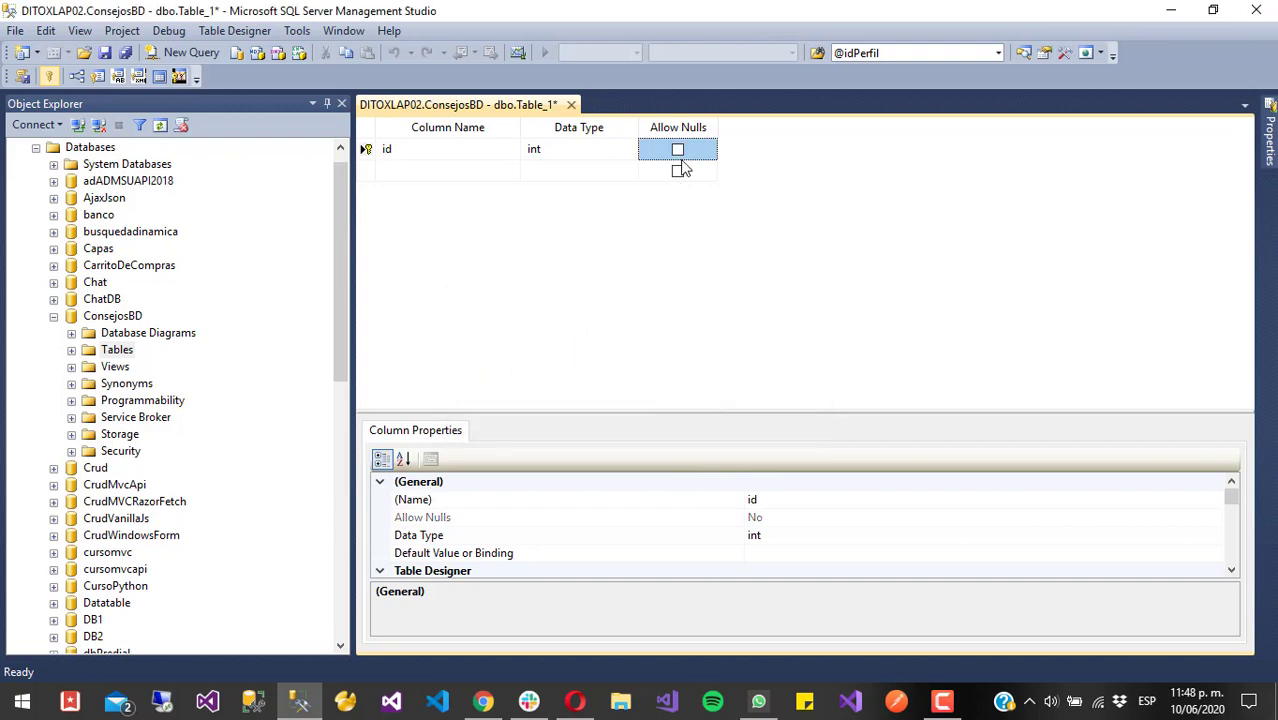
{"action": "left_click", "coordinate": [682, 157]}
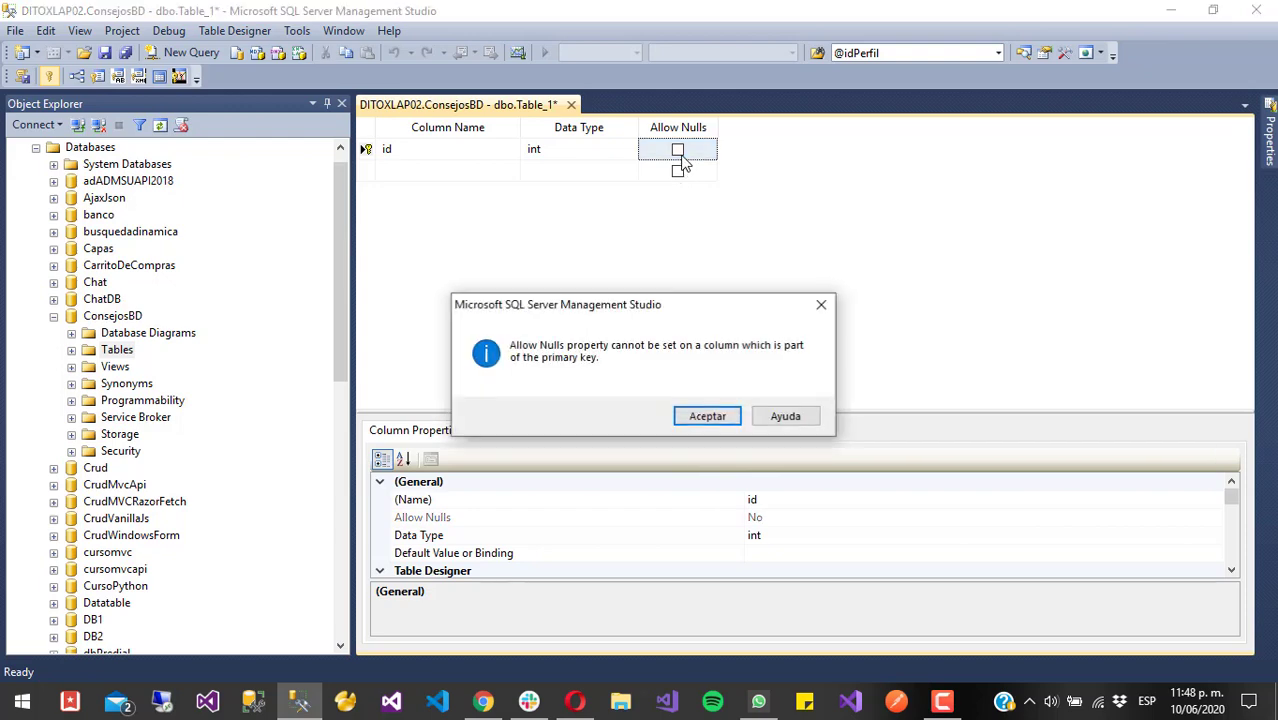
{"action": "left_click", "coordinate": [712, 420]}
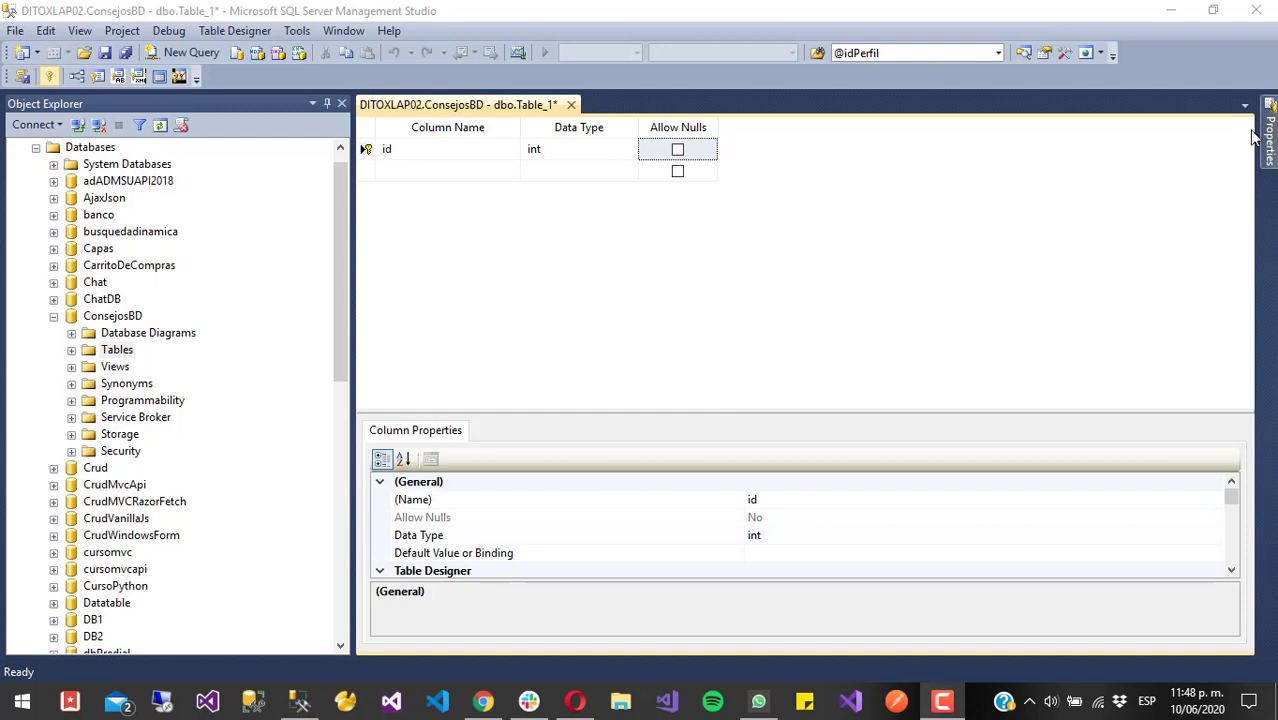
- Add an email column of type varchar(50) below id and disallow nulls on it
{"action": "left_click", "coordinate": [468, 163]}
{"action": "type", "text": "email"}
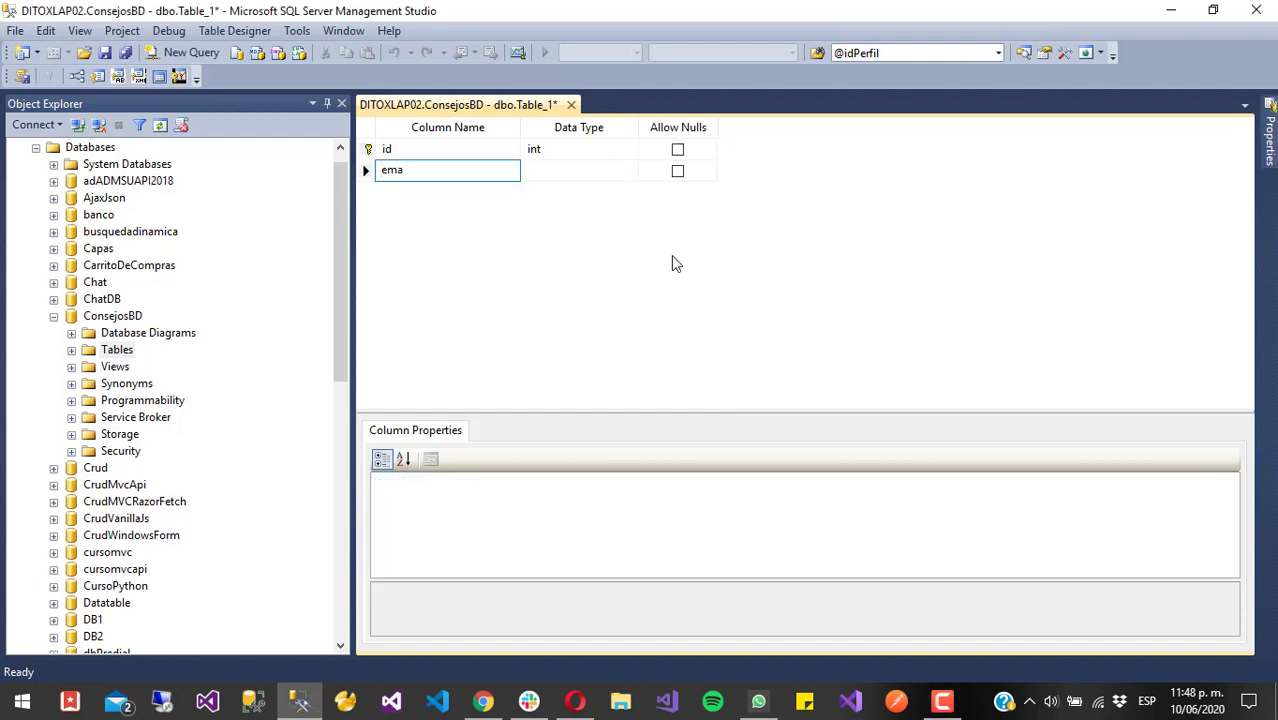
{"action": "key", "text": "Tab"}
{"action": "type", "text": "varchar(5"}
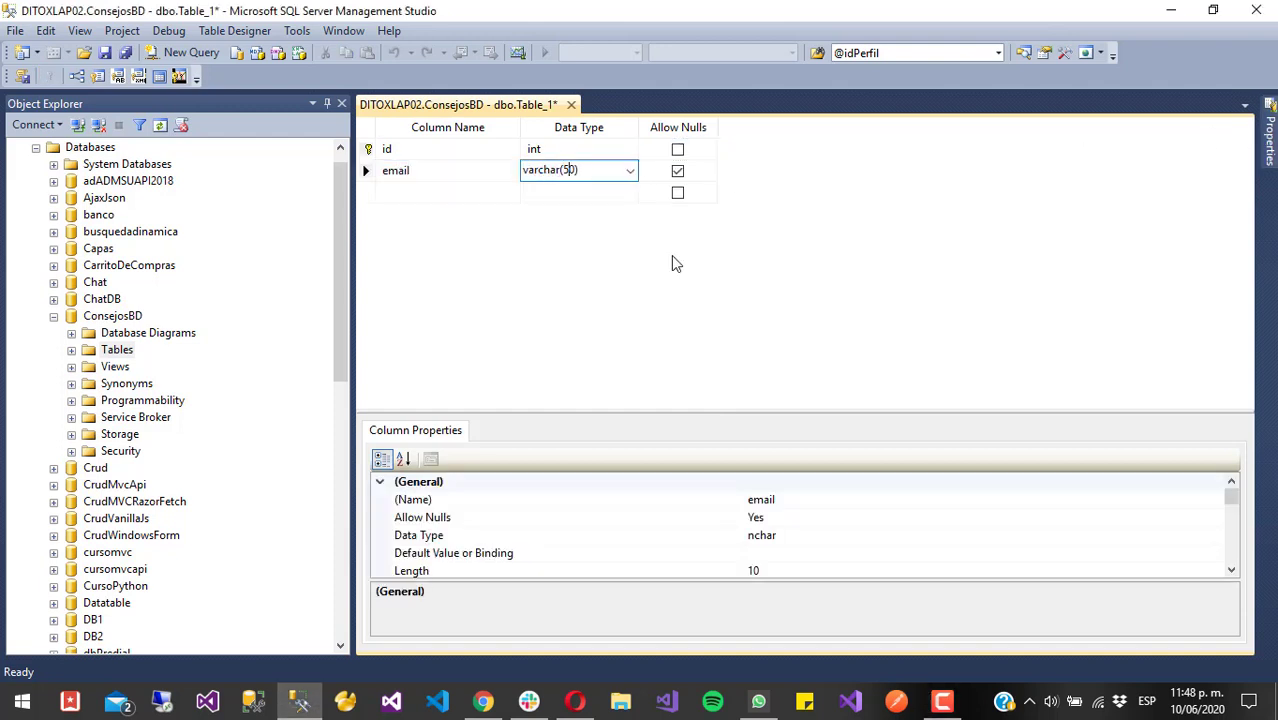
{"action": "key", "text": "Return"}
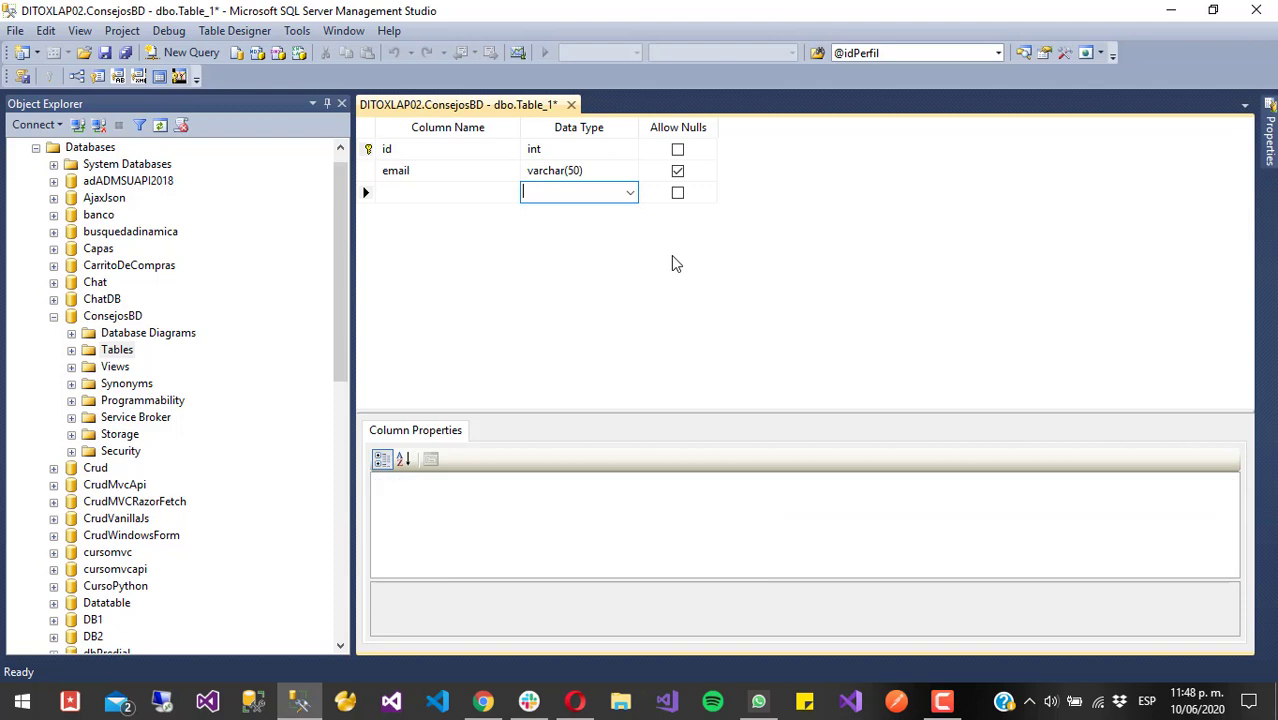
{"action": "left_click", "coordinate": [677, 171]}
- Save the new table under the name user
{"action": "key", "text": "ctrl+s"}
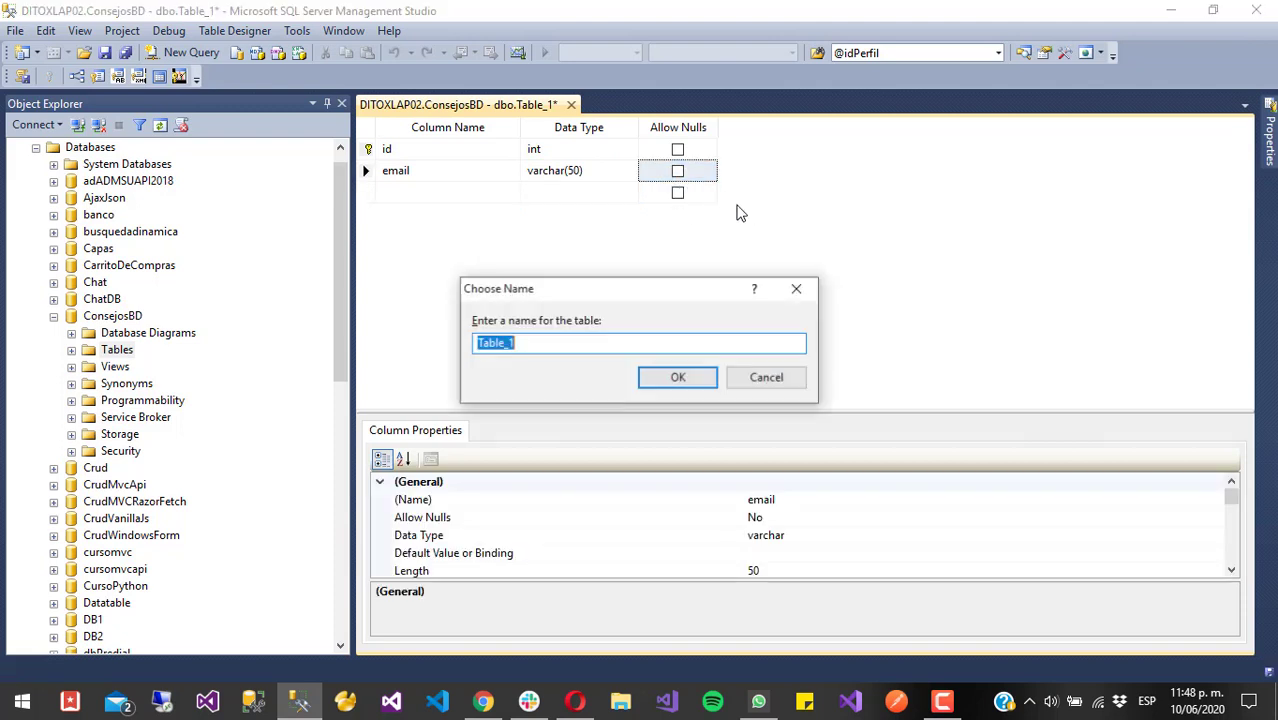
{"action": "type", "text": "user"}
{"action": "left_click", "coordinate": [678, 378]}
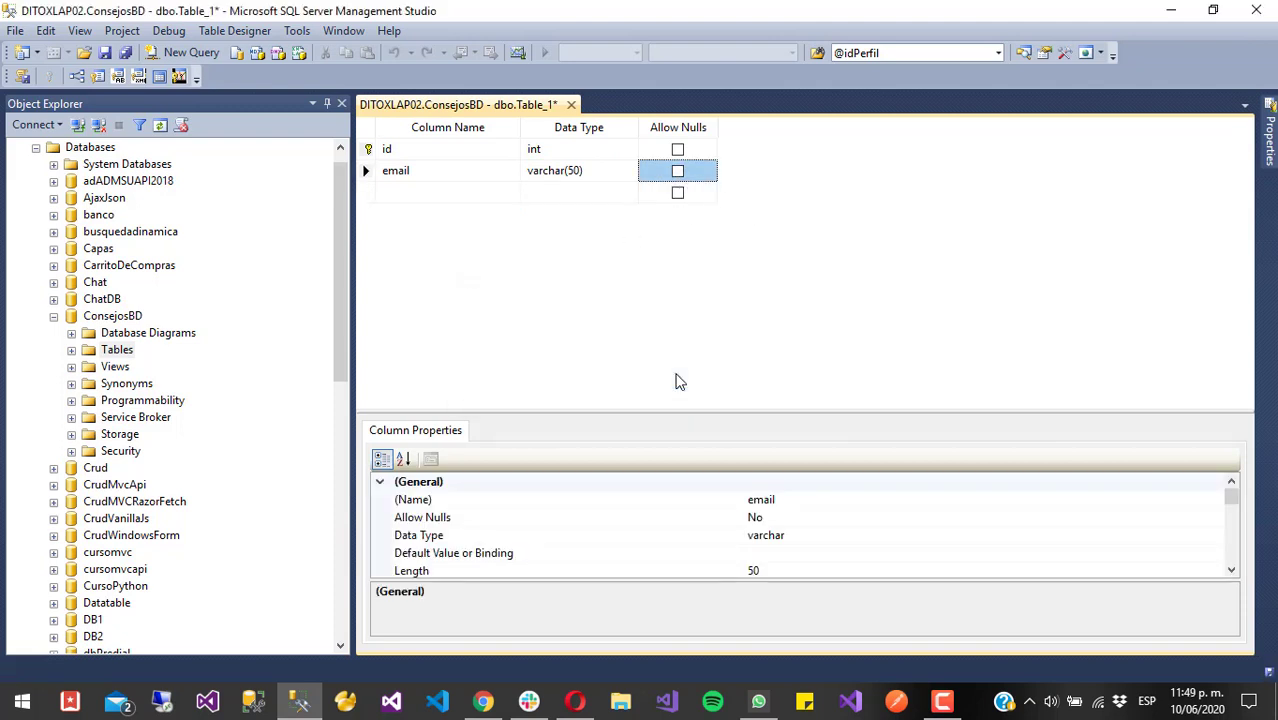
- Add a new index to the user table and set its column to email in ascending order
{"action": "left_click", "coordinate": [366, 174]}
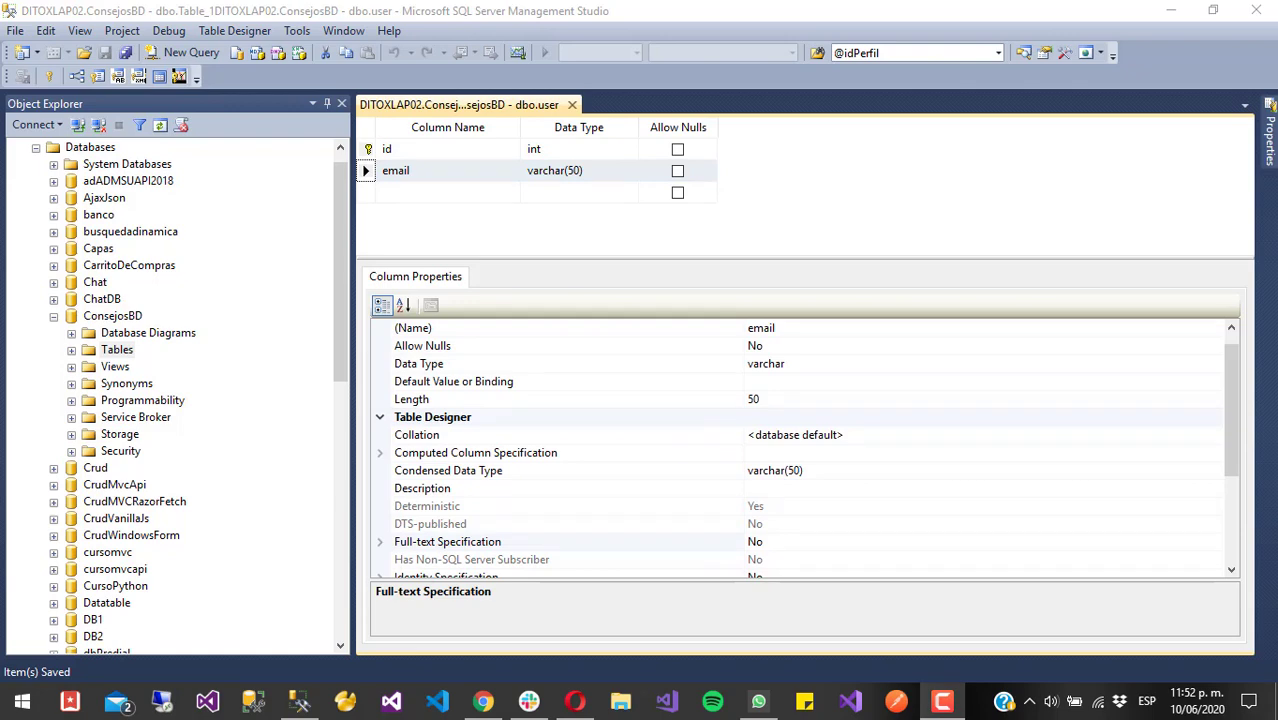
{"action": "right_click", "coordinate": [365, 172]}
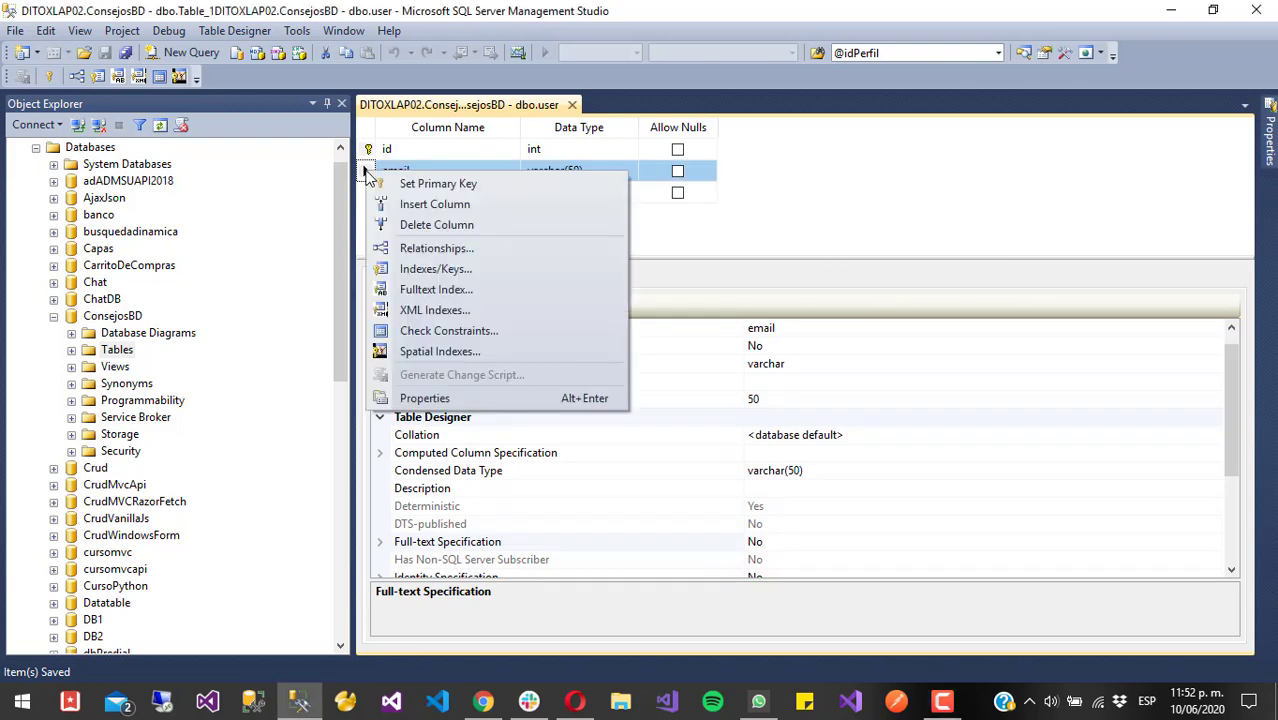
{"action": "left_click", "coordinate": [450, 276]}
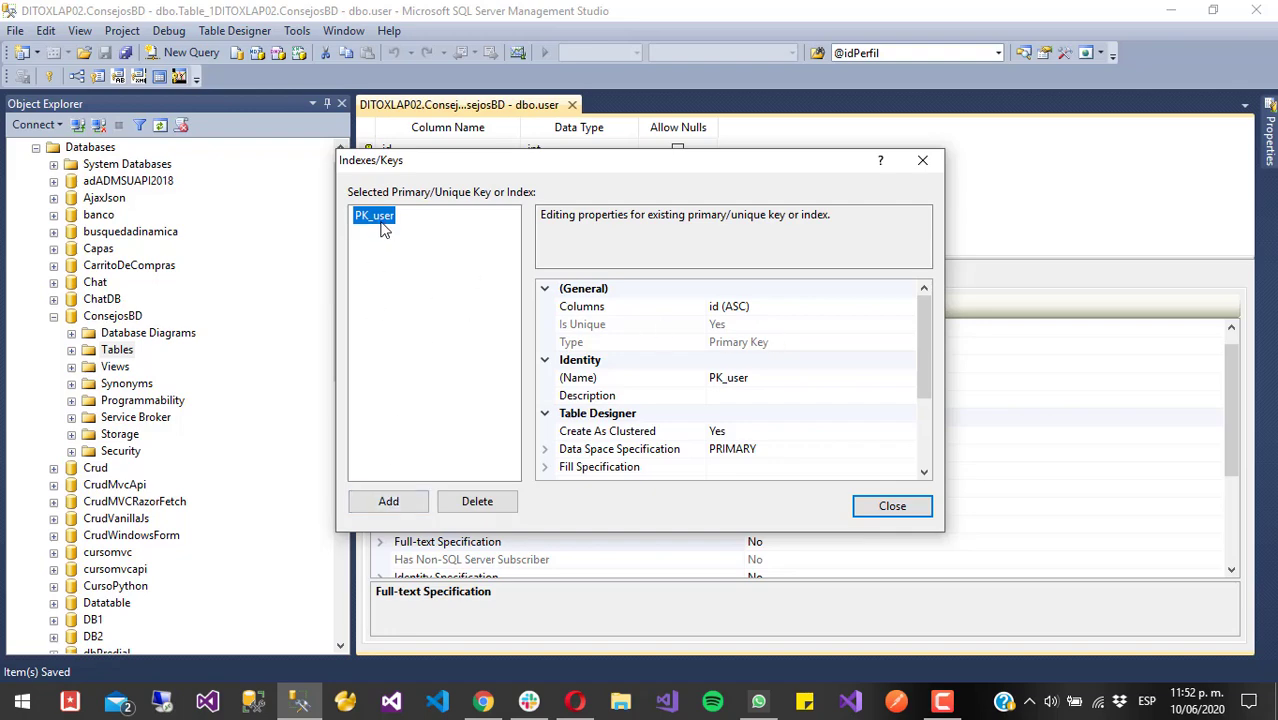
{"action": "left_click", "coordinate": [386, 500]}
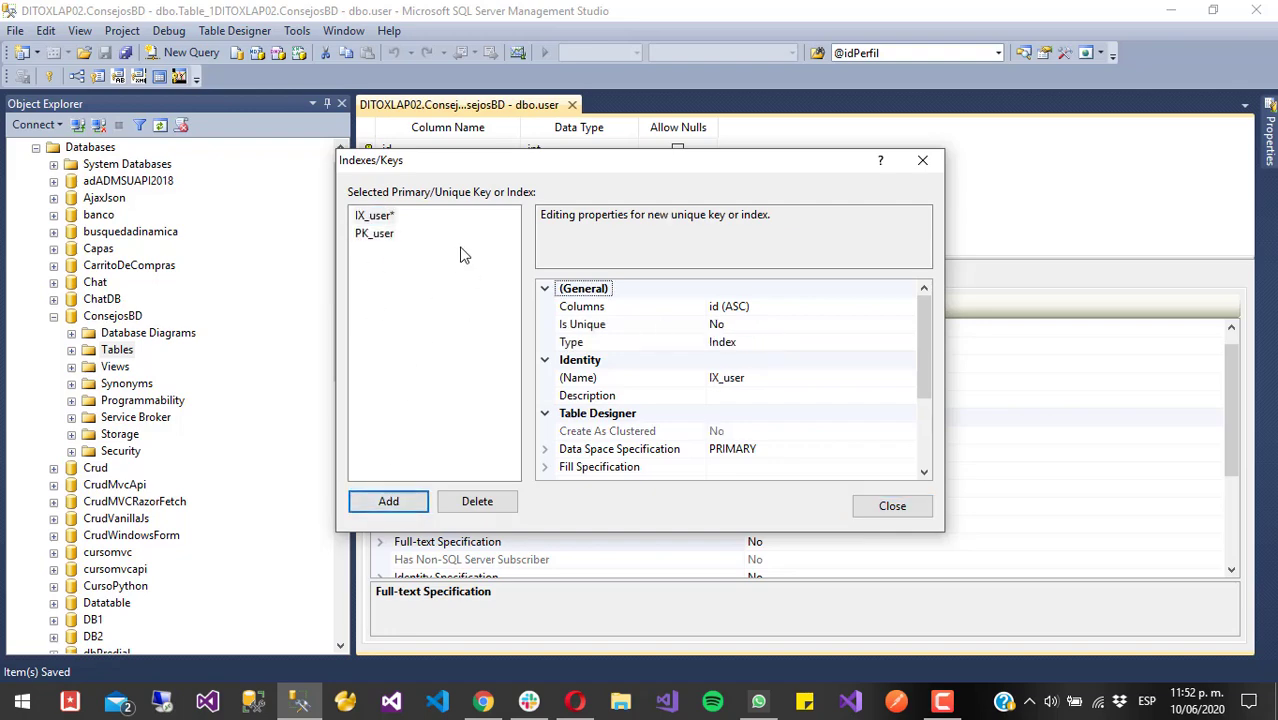
{"action": "left_click", "coordinate": [893, 307]}
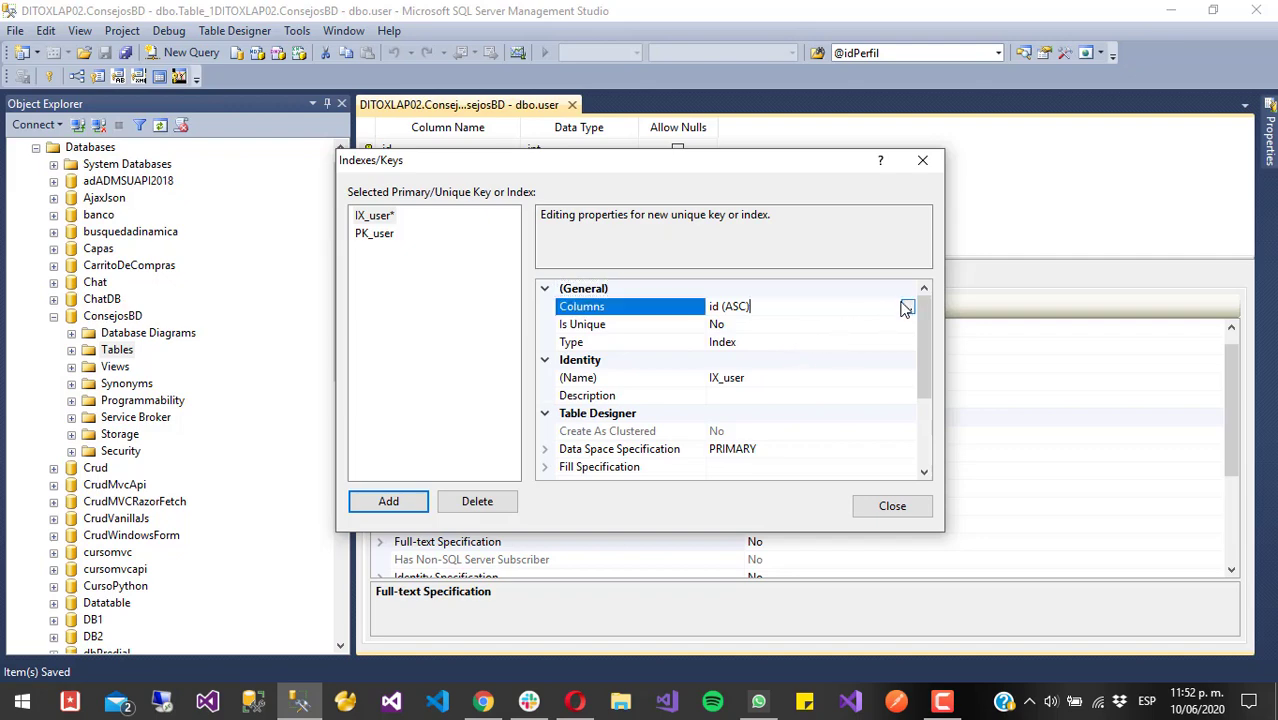
{"action": "left_click", "coordinate": [908, 307]}
{"action": "left_click", "coordinate": [628, 261]}
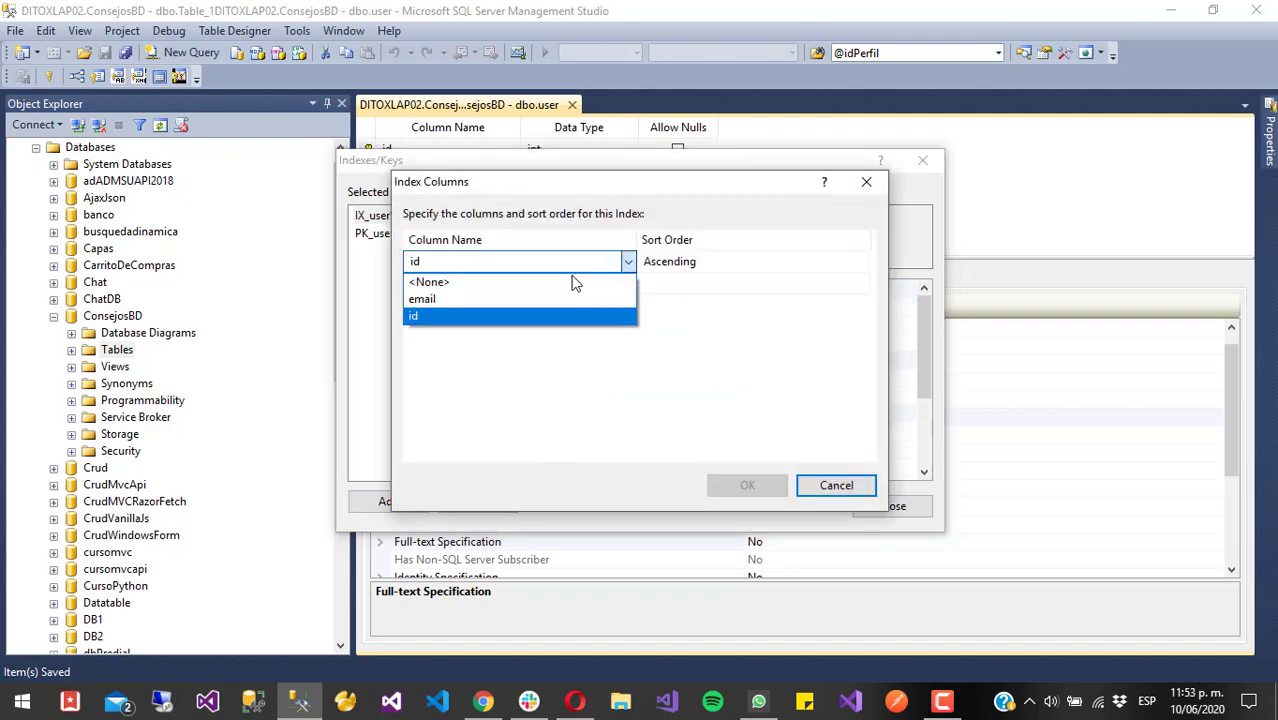
{"action": "left_click", "coordinate": [548, 300]}
{"action": "left_click", "coordinate": [747, 484]}
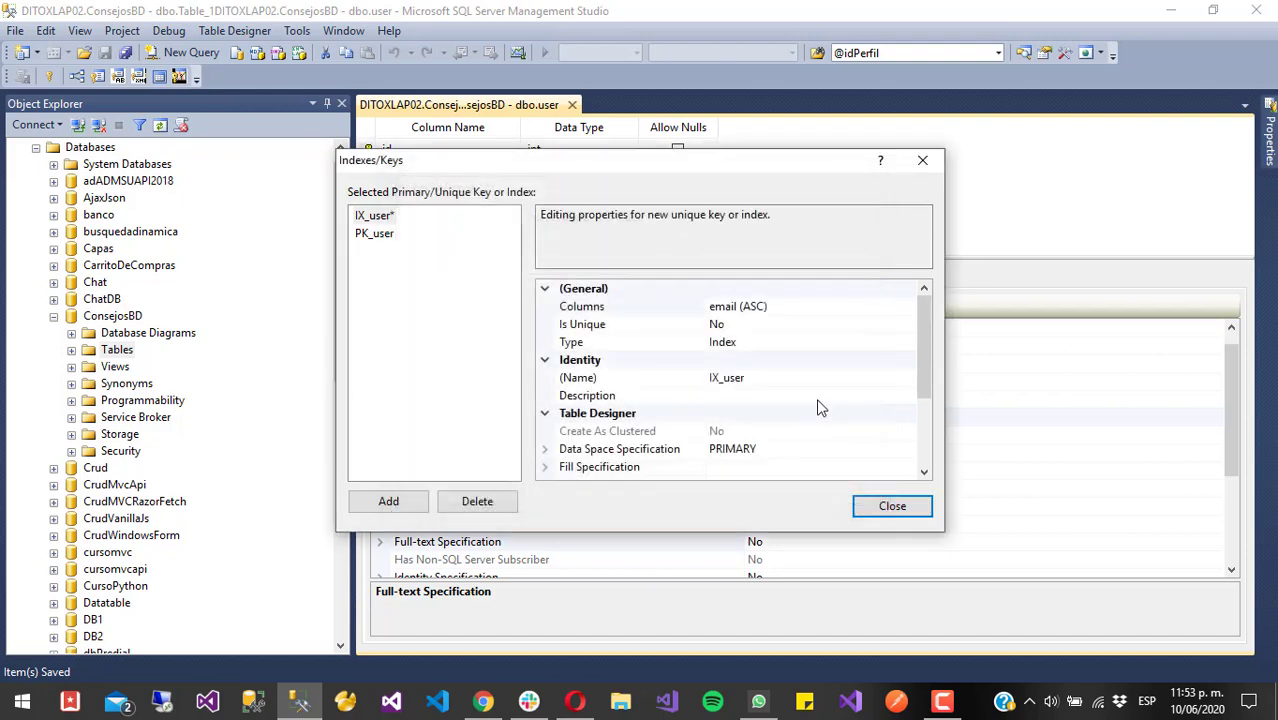
- Change the new email index's type to Unique Key and save the user table
{"action": "left_click", "coordinate": [884, 347]}
{"action": "left_click", "coordinate": [907, 342]}
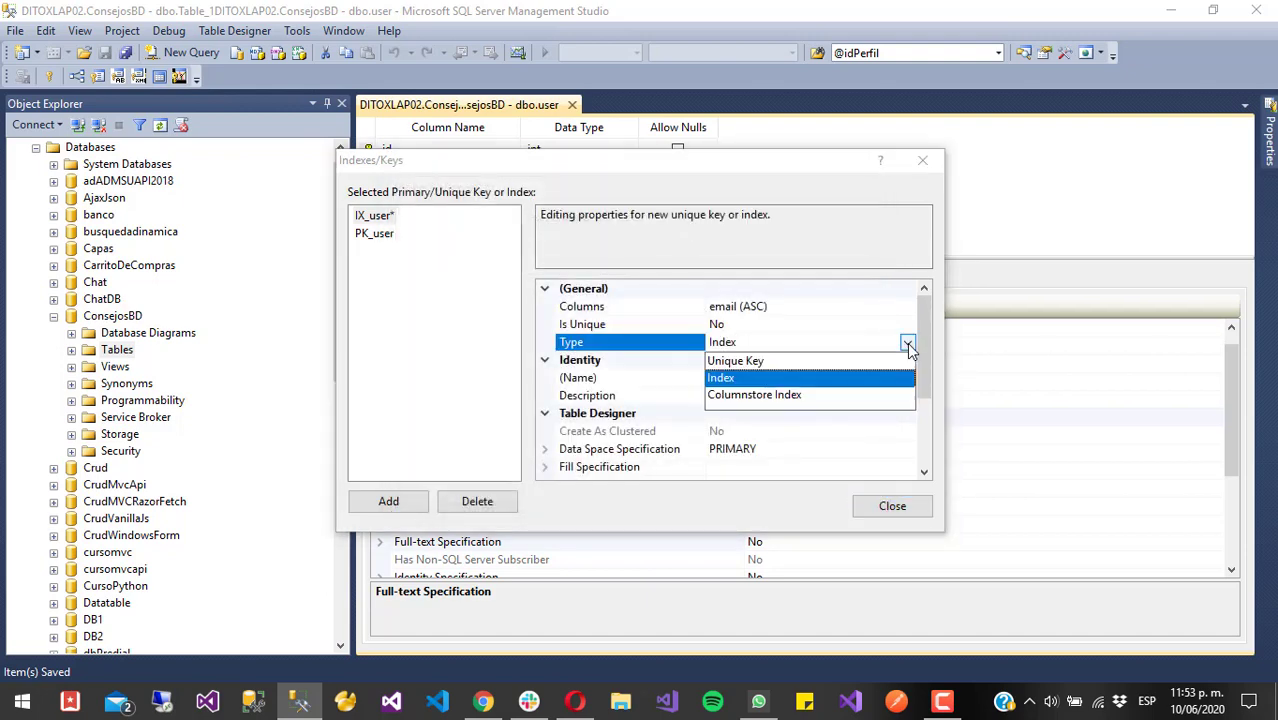
{"action": "left_click", "coordinate": [794, 362]}
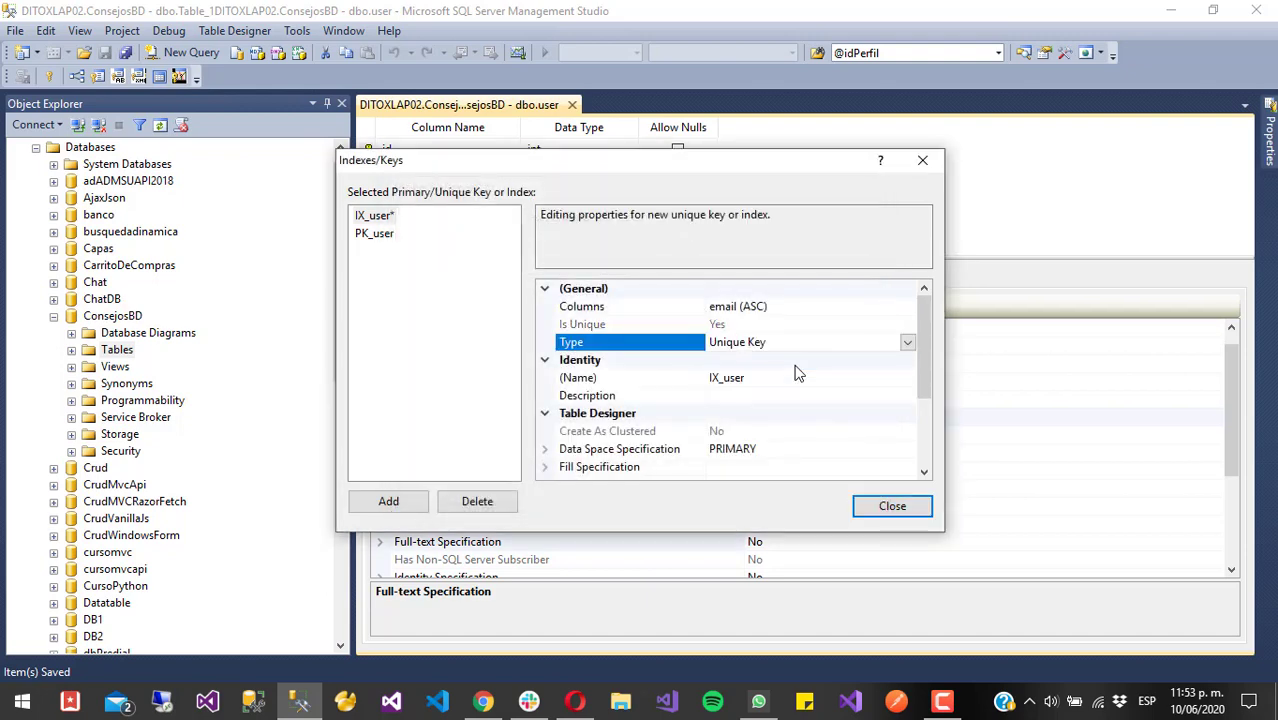
{"action": "left_click", "coordinate": [889, 508]}
{"action": "key", "text": "ctrl+s"}
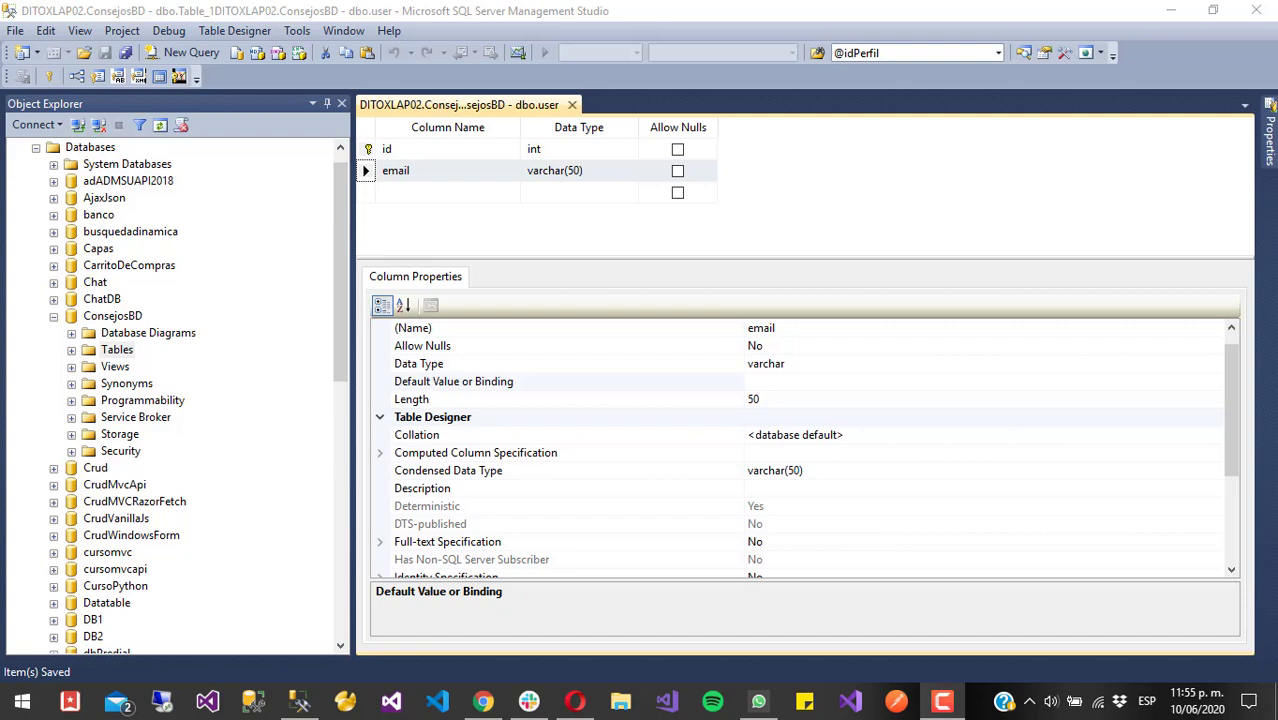
- Open the dbo.country database diagram of ConsejosBD and enlarge the country and user table boxes
{"action": "double_click", "coordinate": [148, 332]}
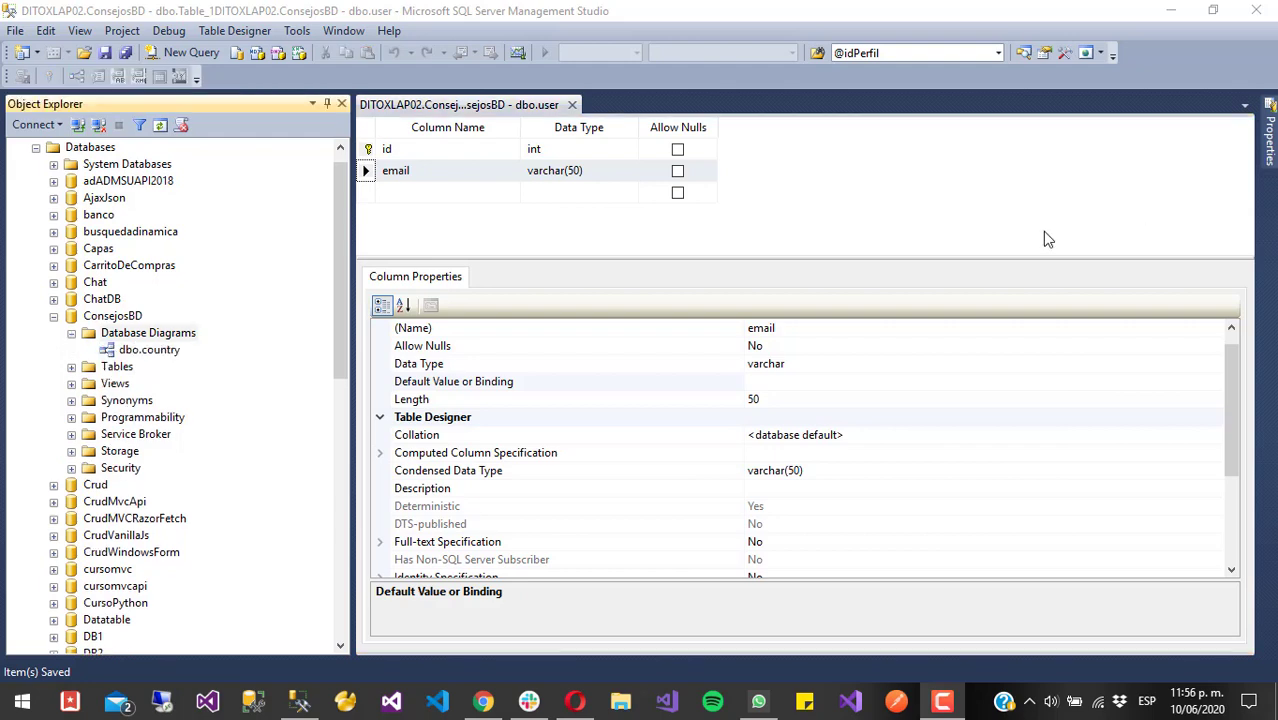
{"action": "double_click", "coordinate": [148, 349]}
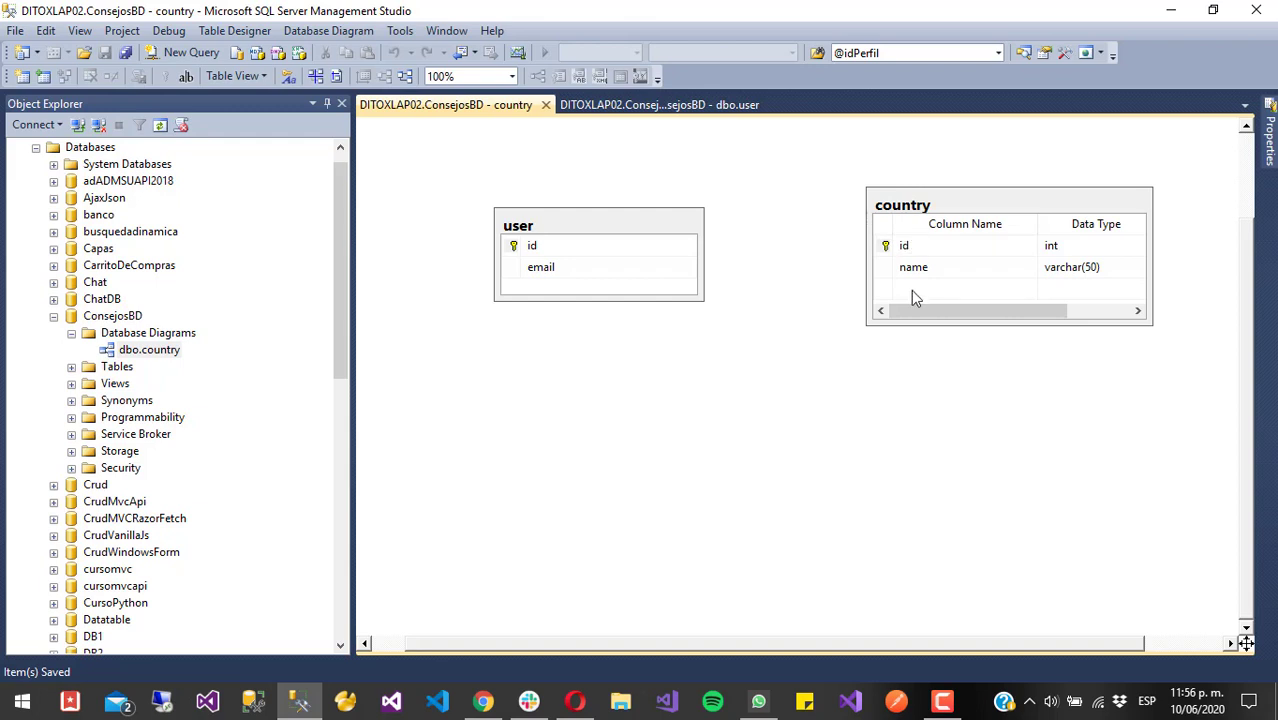
{"action": "left_click", "coordinate": [872, 325]}
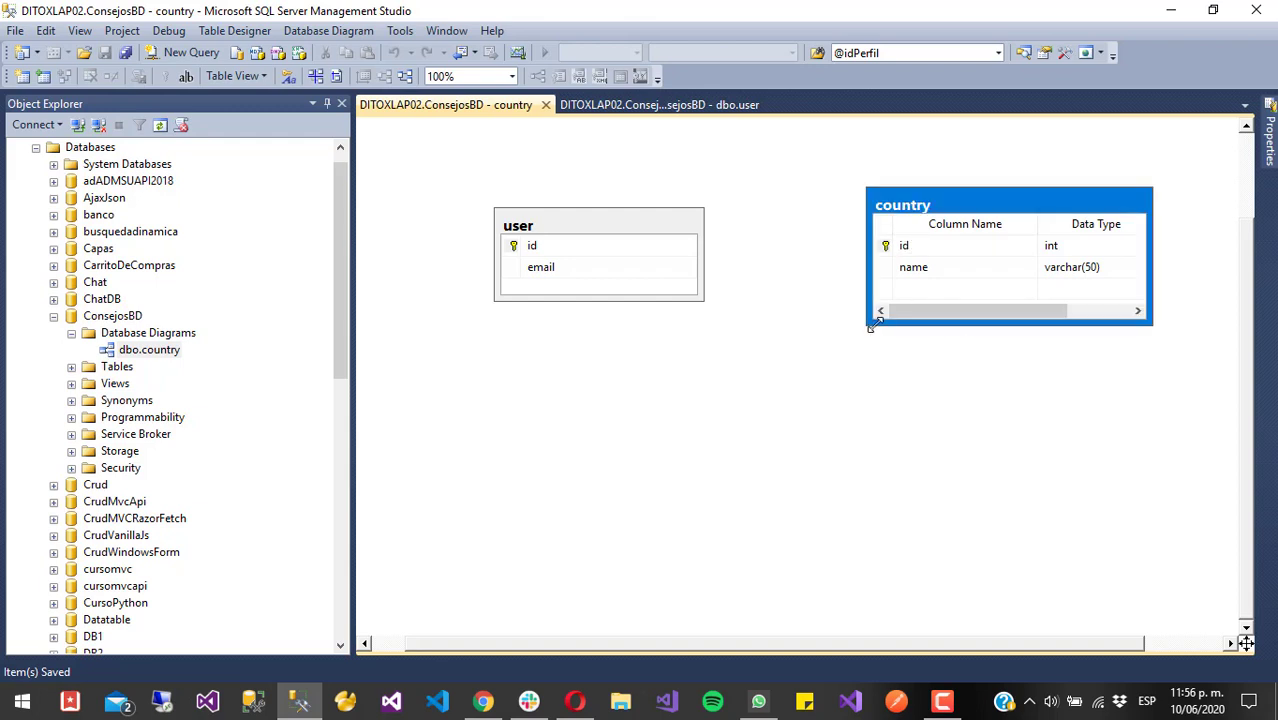
{"action": "left_click_drag", "start_coordinate": [872, 325], "coordinate": [847, 350]}
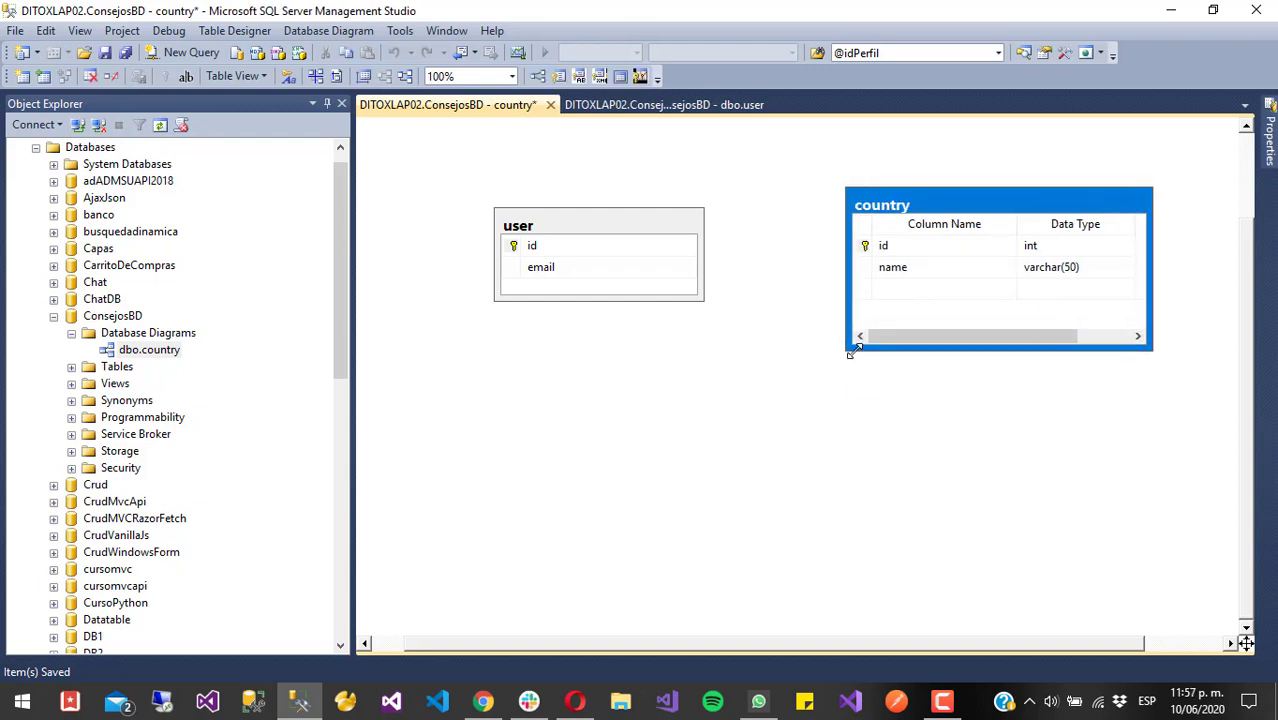
{"action": "left_click", "coordinate": [649, 309]}
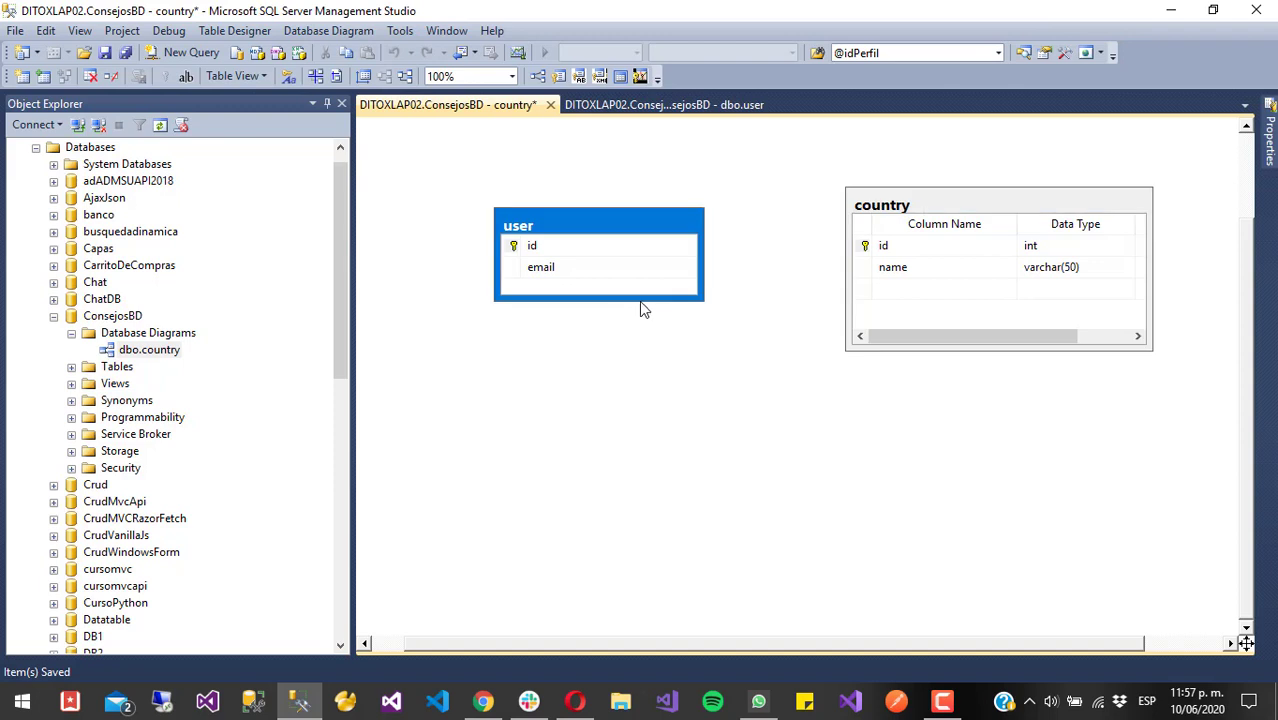
{"action": "left_click_drag", "start_coordinate": [642, 300], "coordinate": [645, 352]}
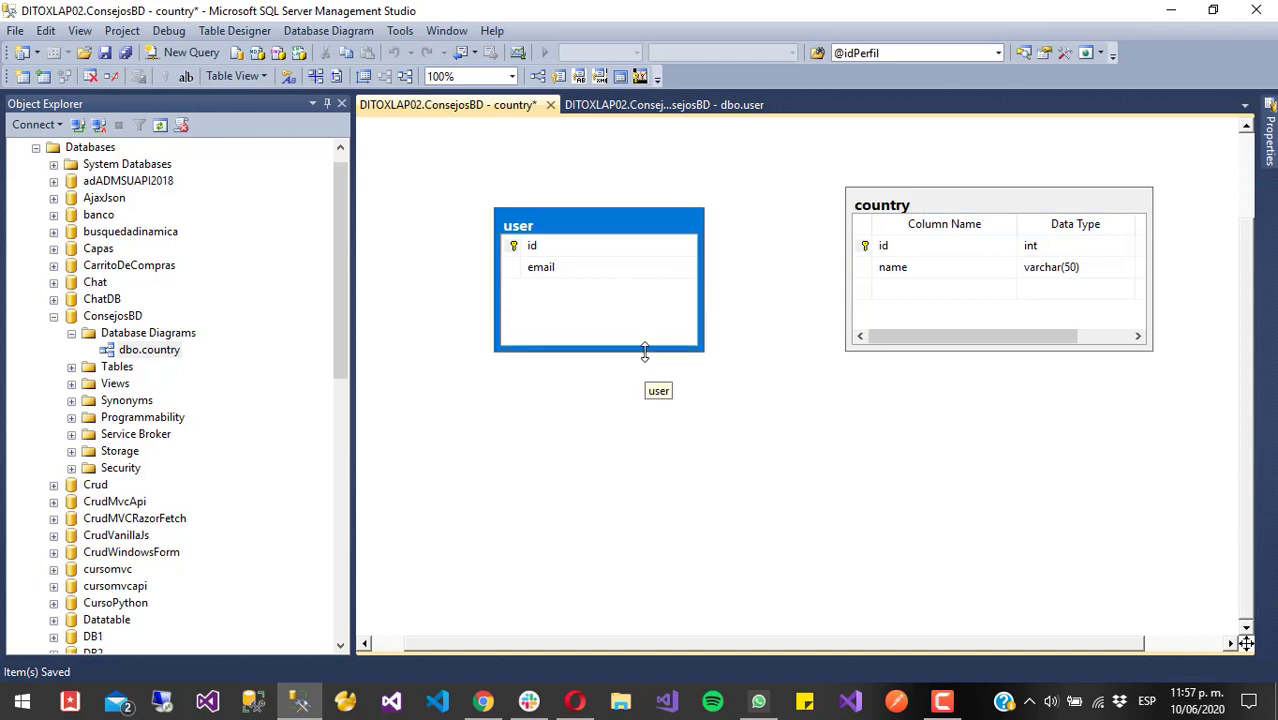
- Add an int column idCountry that disallows nulls to the user table's design, and return to the country diagram
{"action": "left_click", "coordinate": [581, 271]}
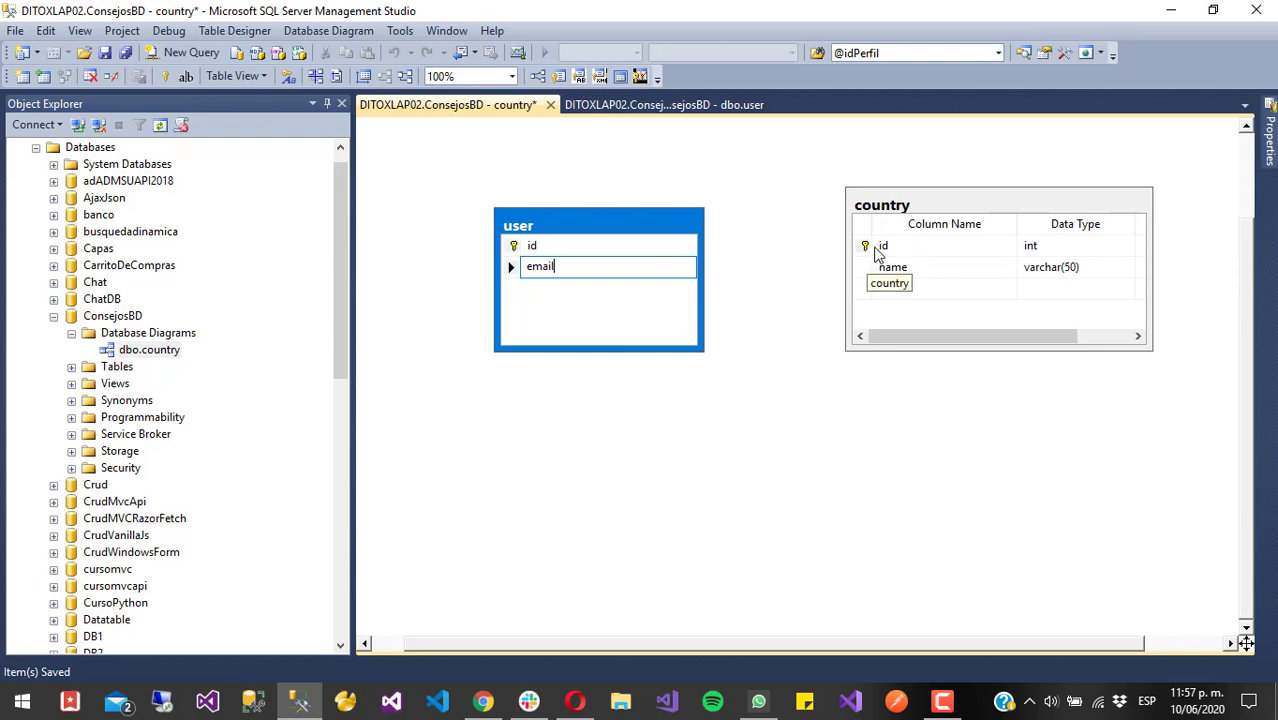
{"action": "key", "text": "ctrl+Tab"}
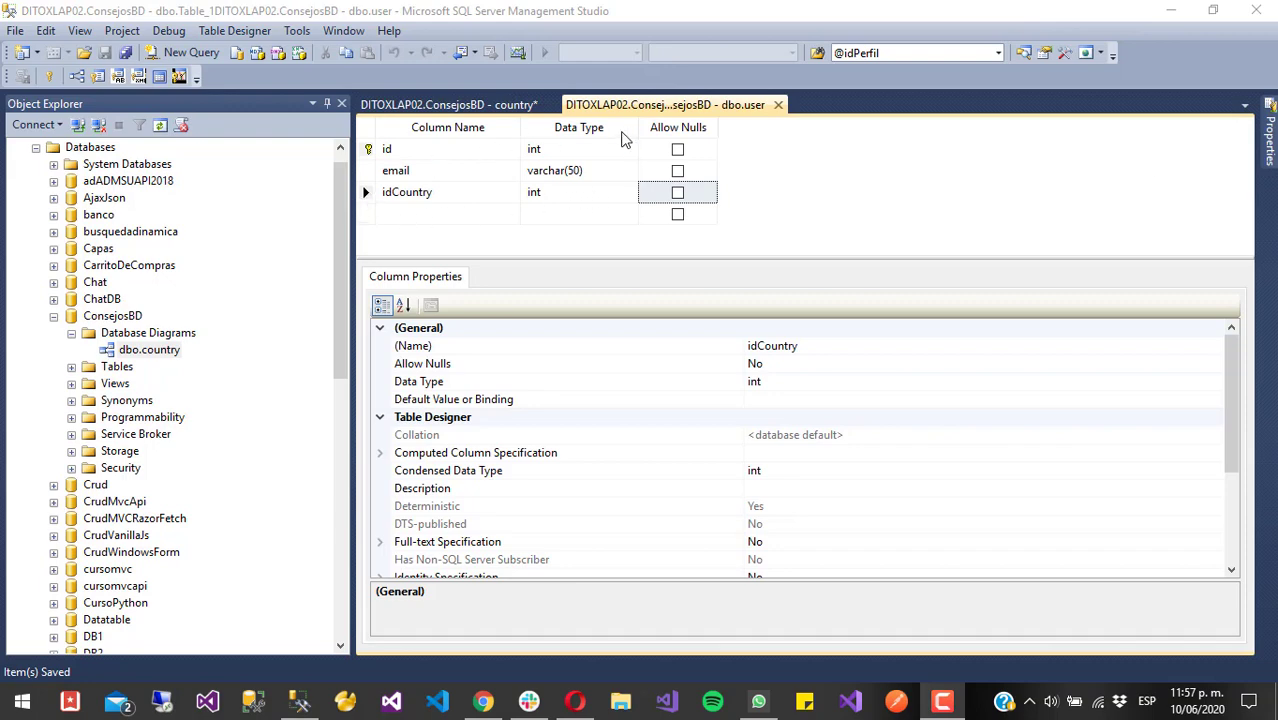
{"action": "left_click", "coordinate": [480, 107]}
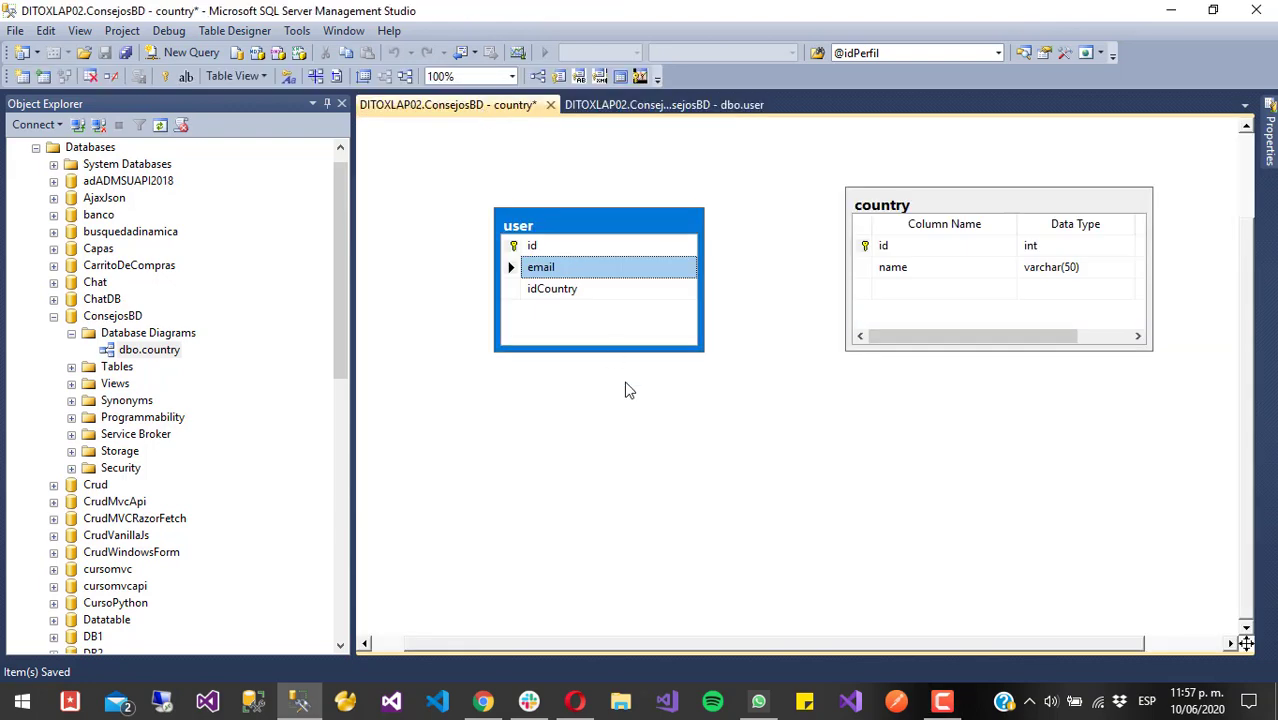
- Create the FK_user_country relationship linking the user table's idCountry column to the country table's id
{"action": "left_click", "coordinate": [509, 290]}
{"action": "left_click_drag", "start_coordinate": [554, 310], "coordinate": [869, 251]}
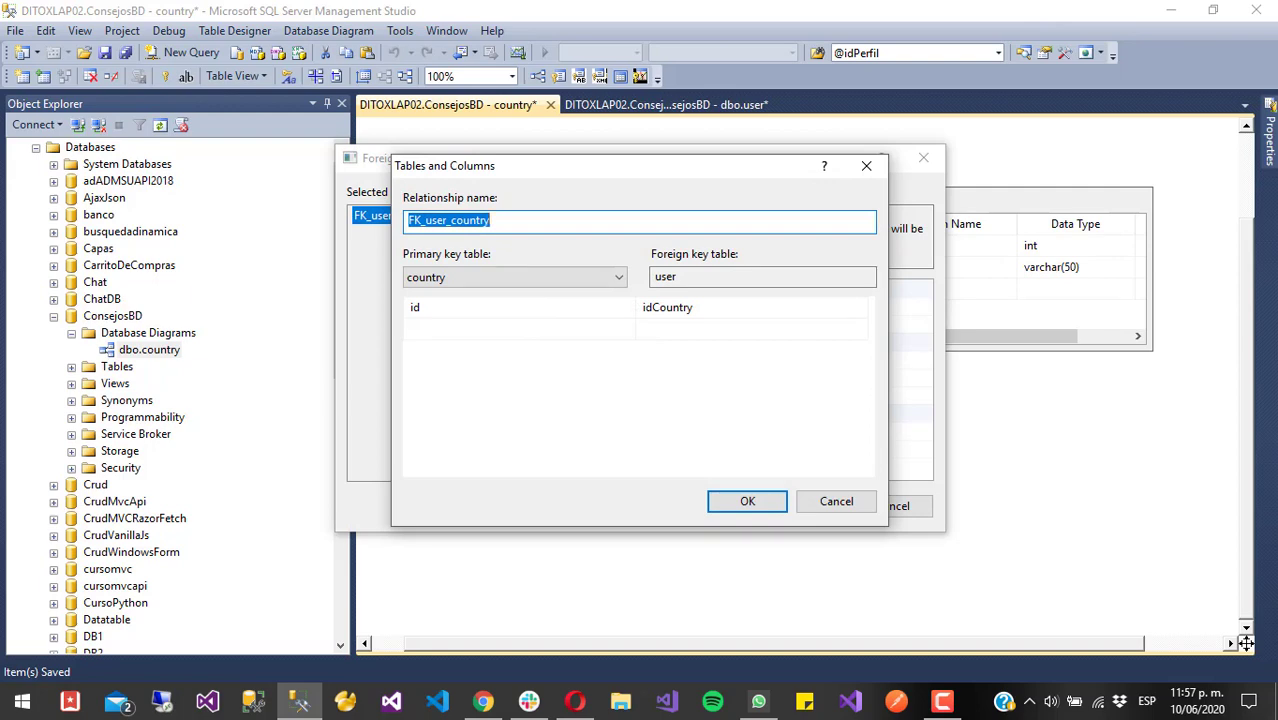
{"action": "left_click", "coordinate": [765, 503]}
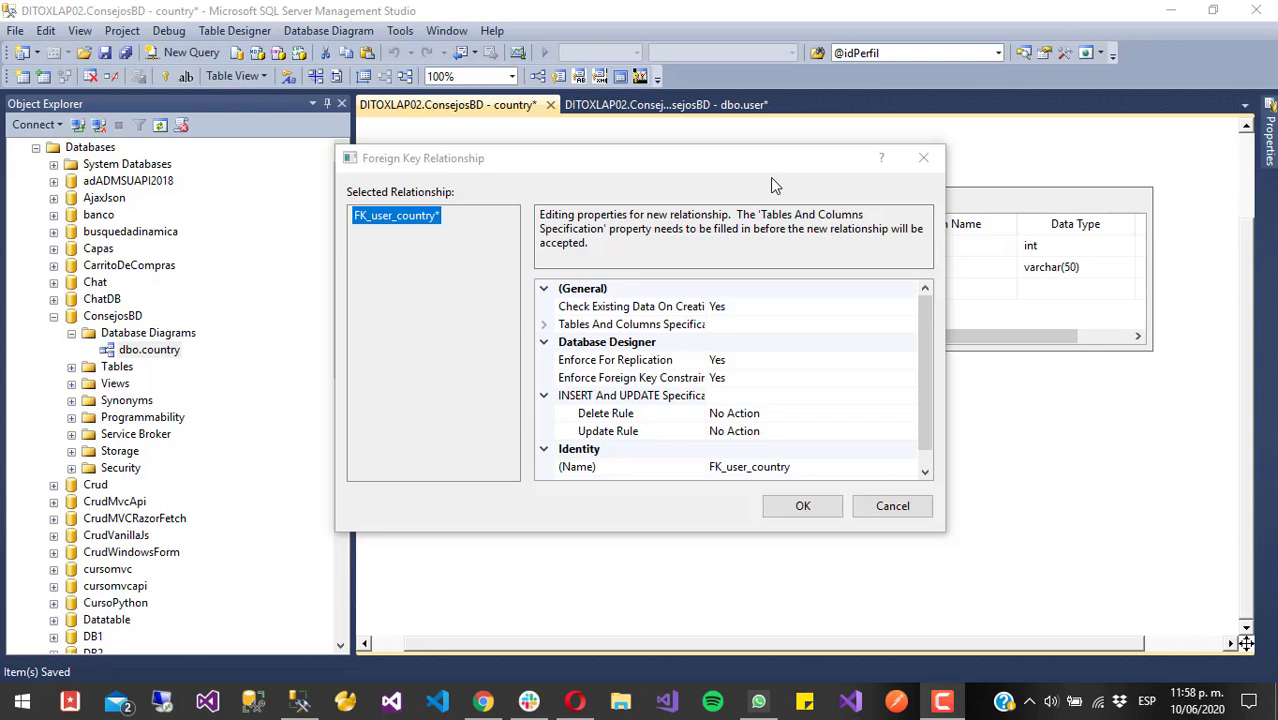
- Choose No Action as the delete rule of the new foreign key and accept the relationship
{"action": "left_click", "coordinate": [889, 413]}
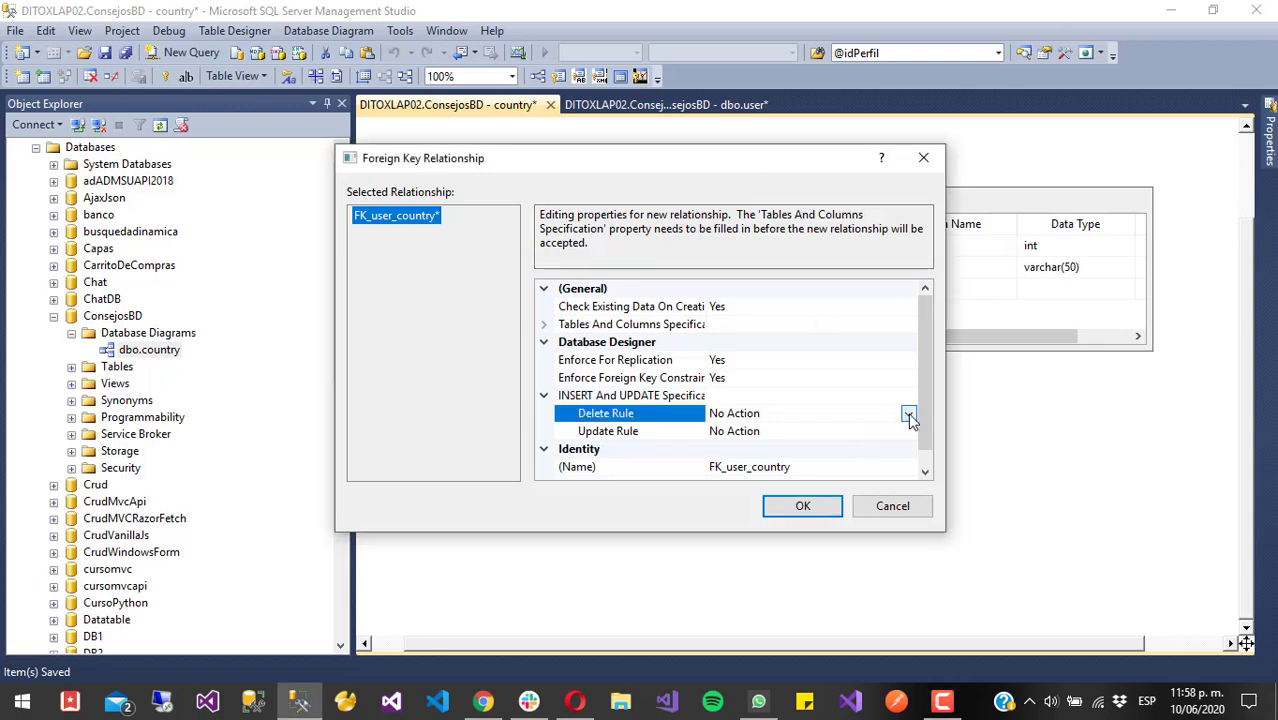
{"action": "left_click", "coordinate": [908, 413]}
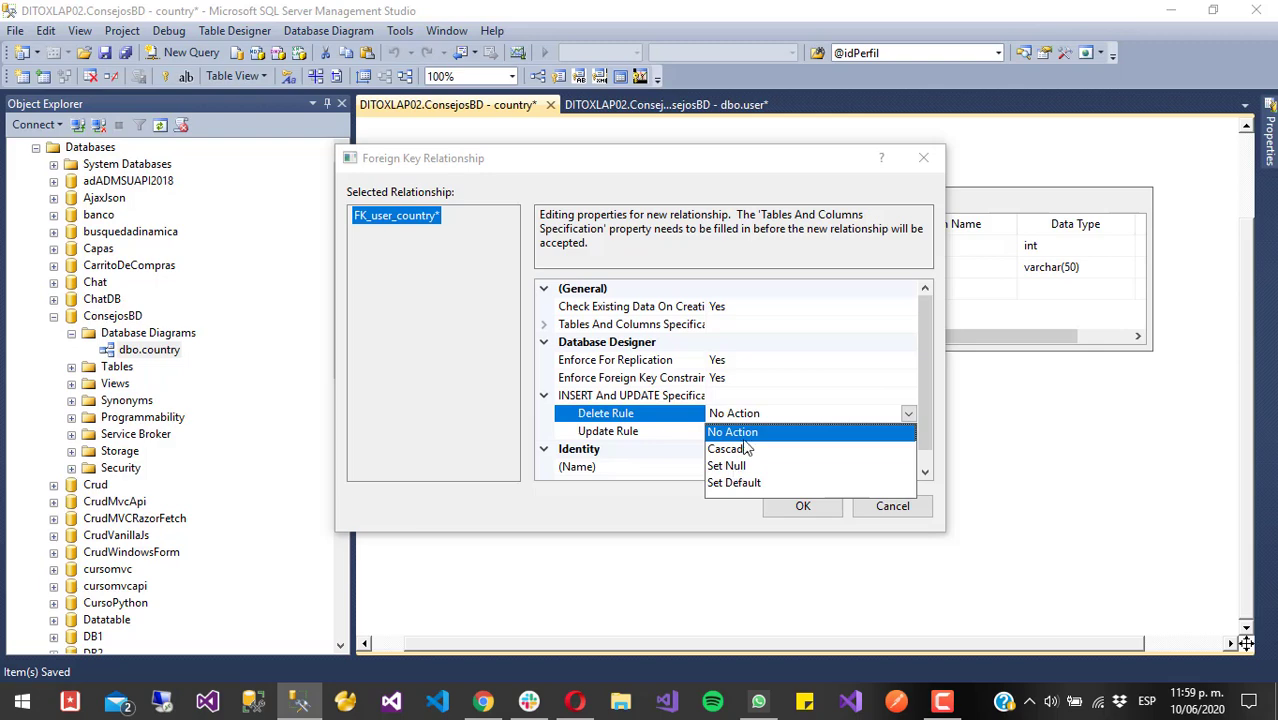
{"action": "left_click", "coordinate": [748, 436]}
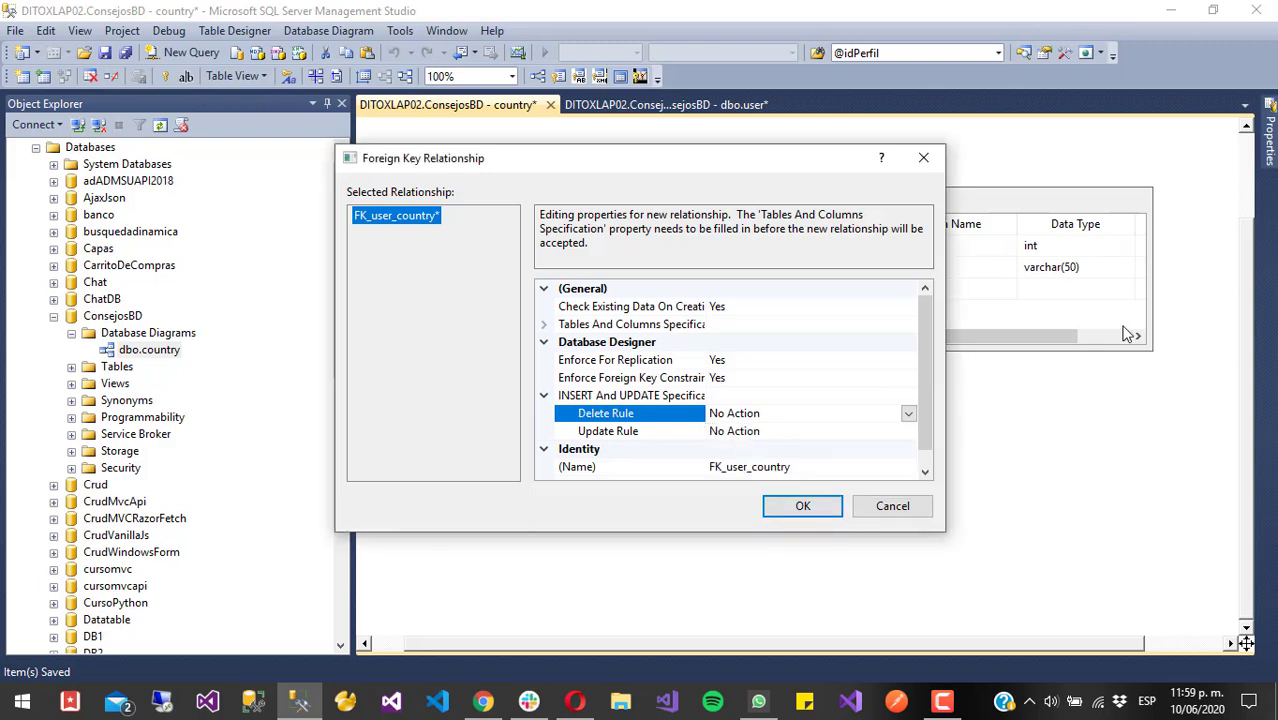
{"action": "key", "text": "Return"}
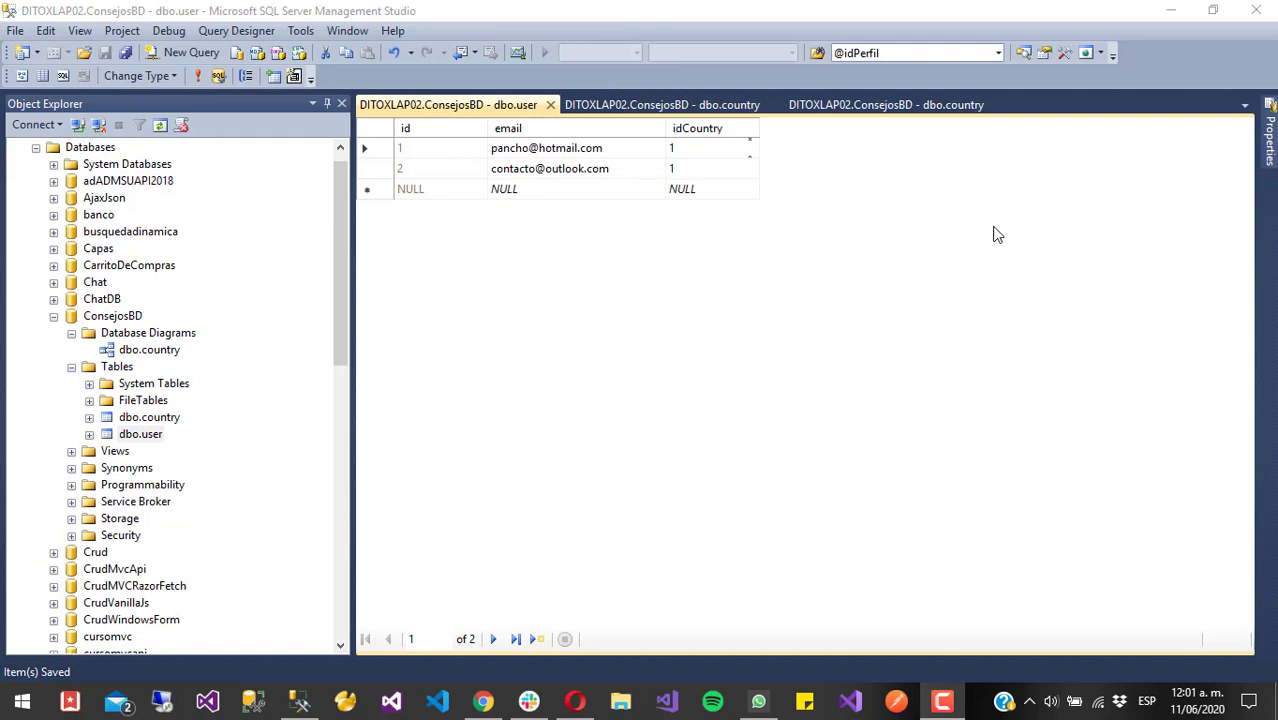
- Close the country diagram and check the first user's idCountry against the ids in the country table's rows
{"action": "left_click", "coordinate": [689, 148]}
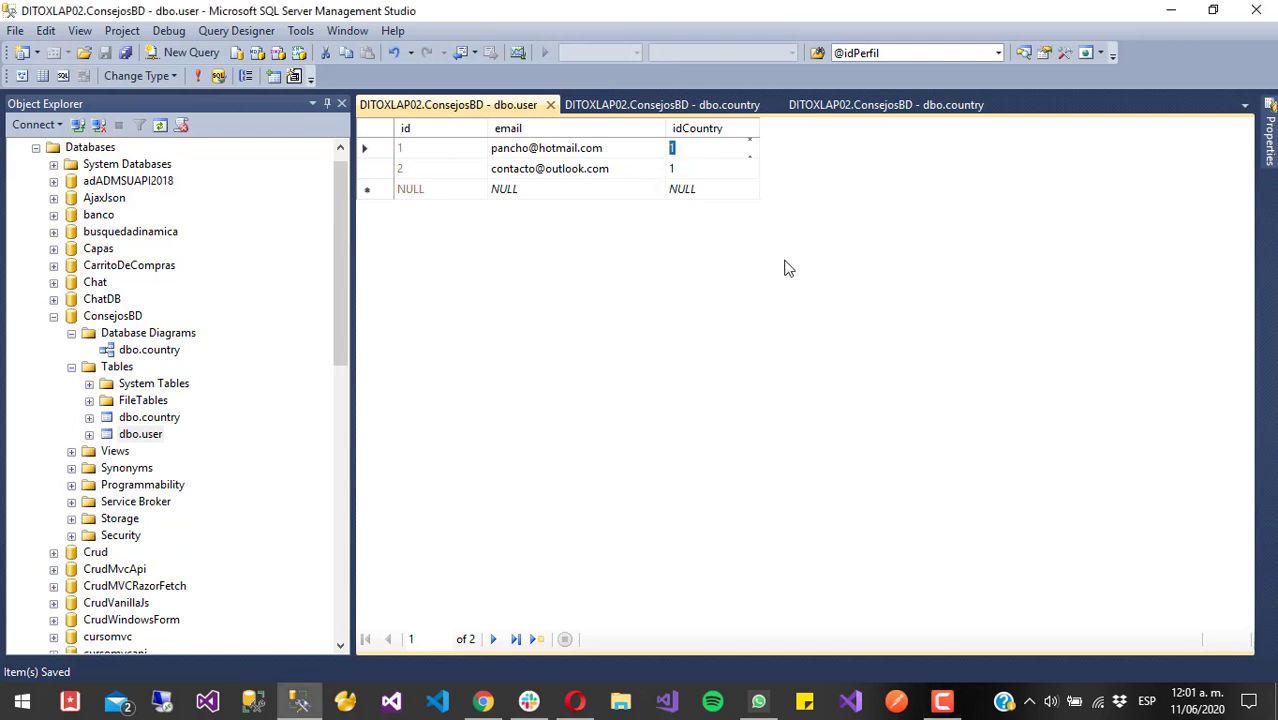
{"action": "left_click", "coordinate": [690, 105]}
{"action": "left_click", "coordinate": [774, 105]}
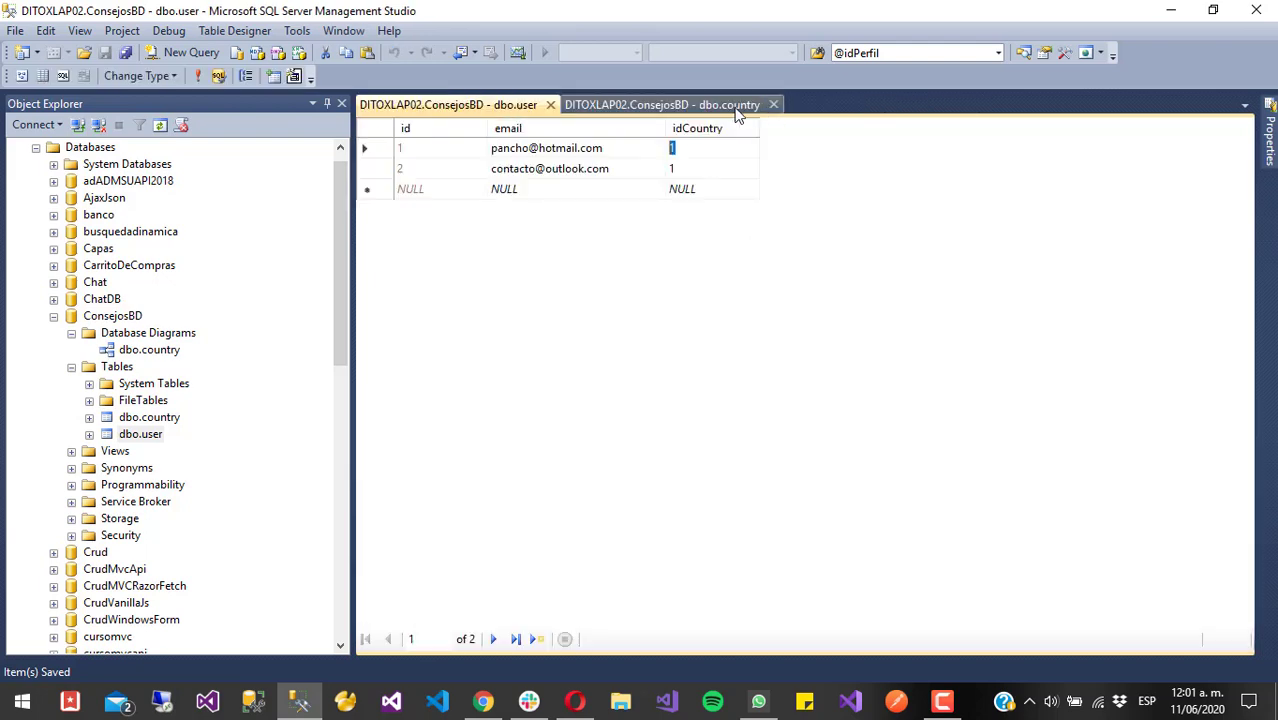
{"action": "left_click", "coordinate": [650, 104]}
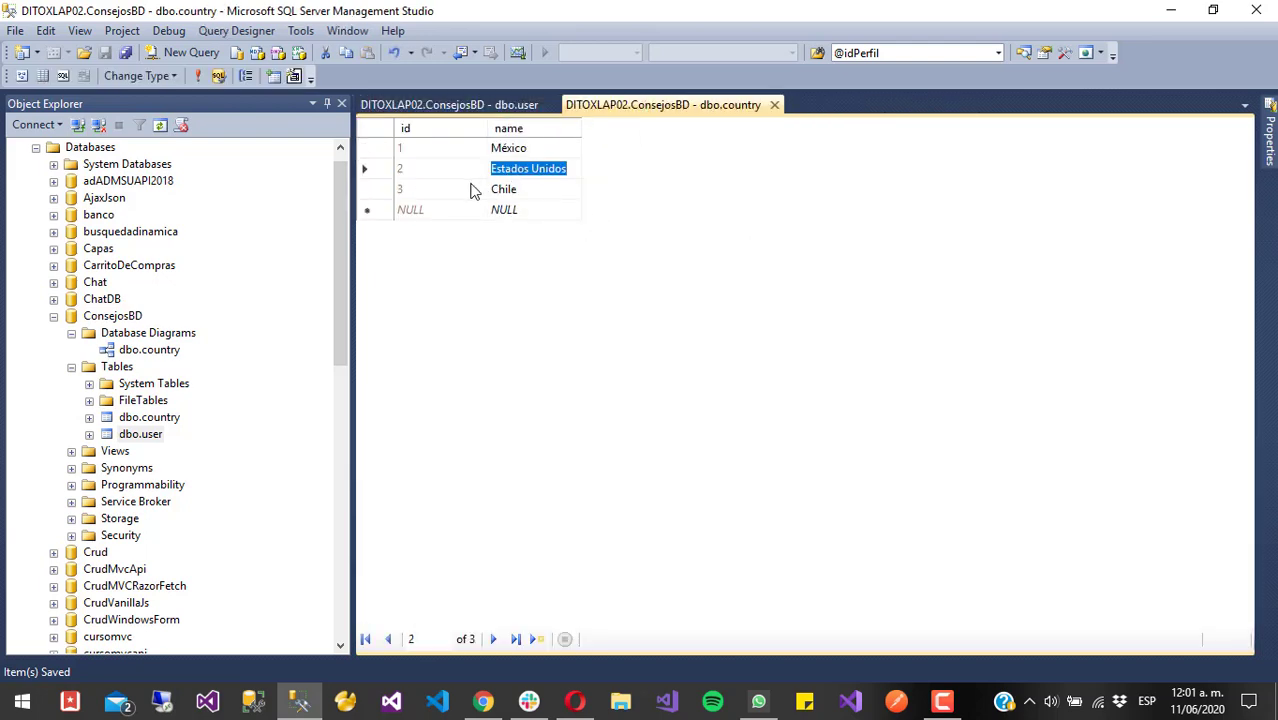
- Try to set the second user row's idCountry to 4, and cancel the edit
{"action": "left_click", "coordinate": [491, 103]}
{"action": "key", "text": "Down"}
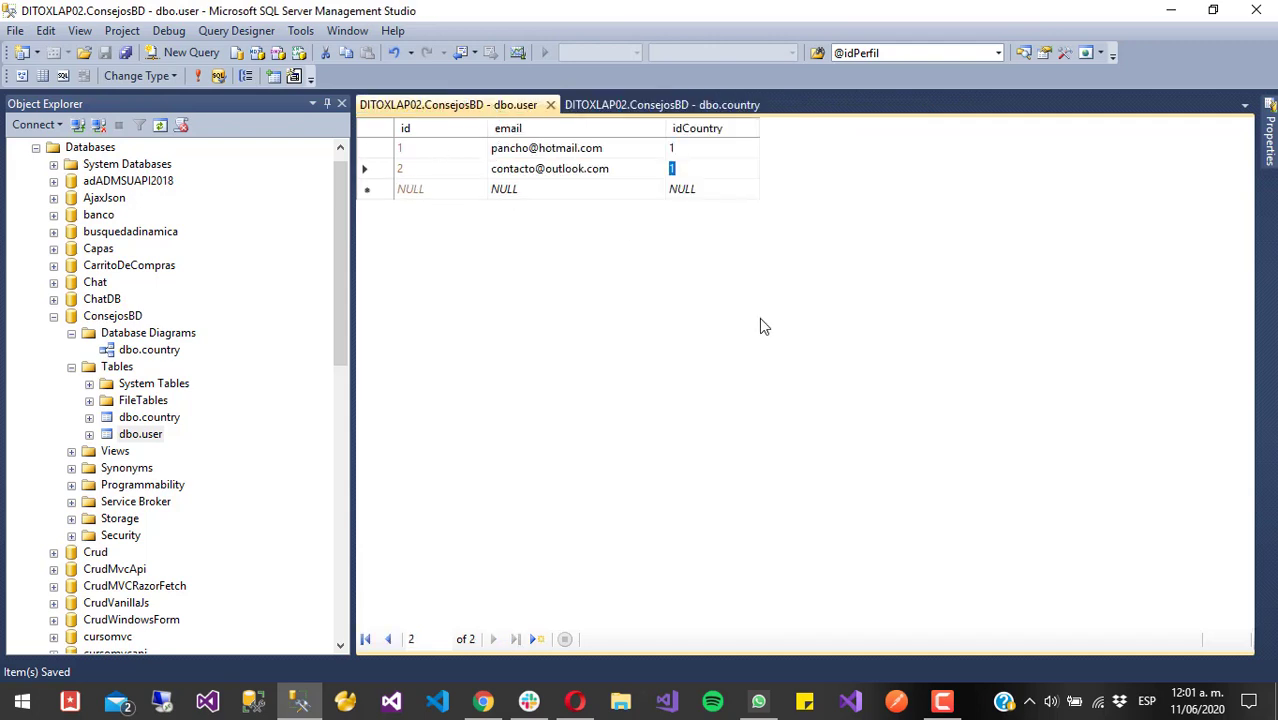
{"action": "type", "text": "4"}
{"action": "key", "text": "Return"}
{"action": "key", "text": "Return"}
{"action": "key", "text": "Escape"}
{"action": "key", "text": "Up"}
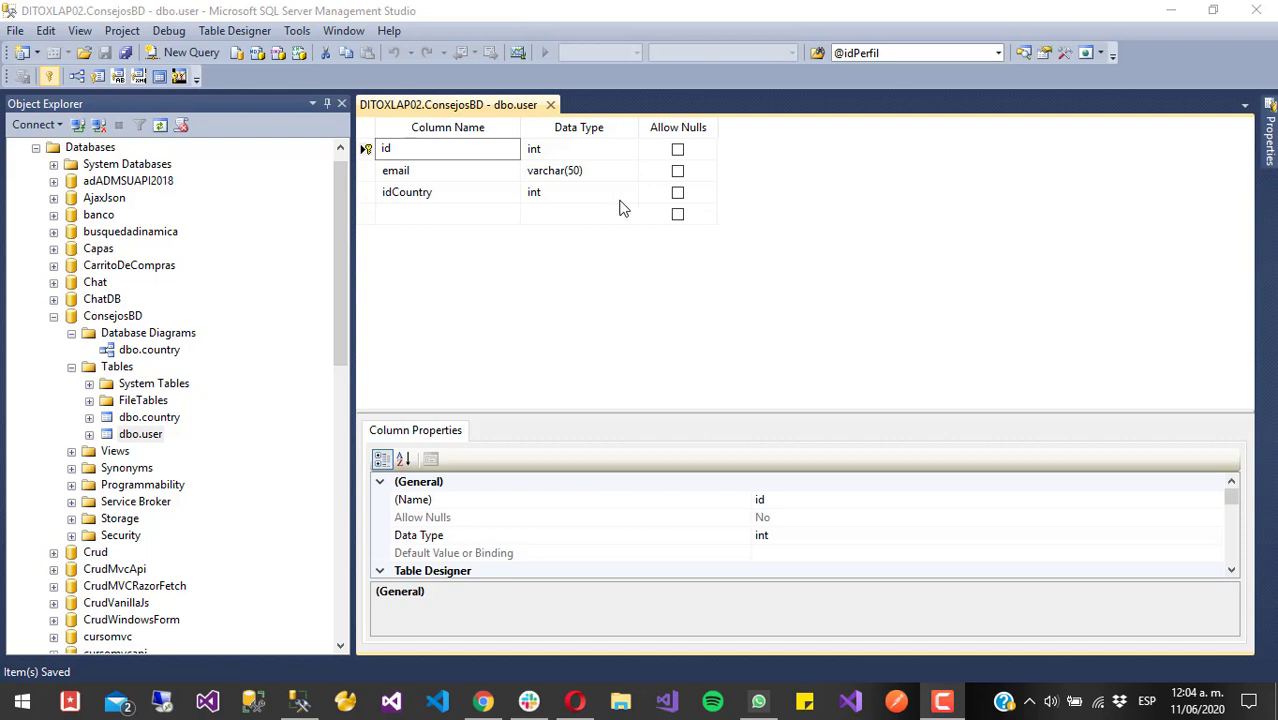
- Add a name column of type char(10) to the user table's design
{"action": "left_click", "coordinate": [597, 172]}
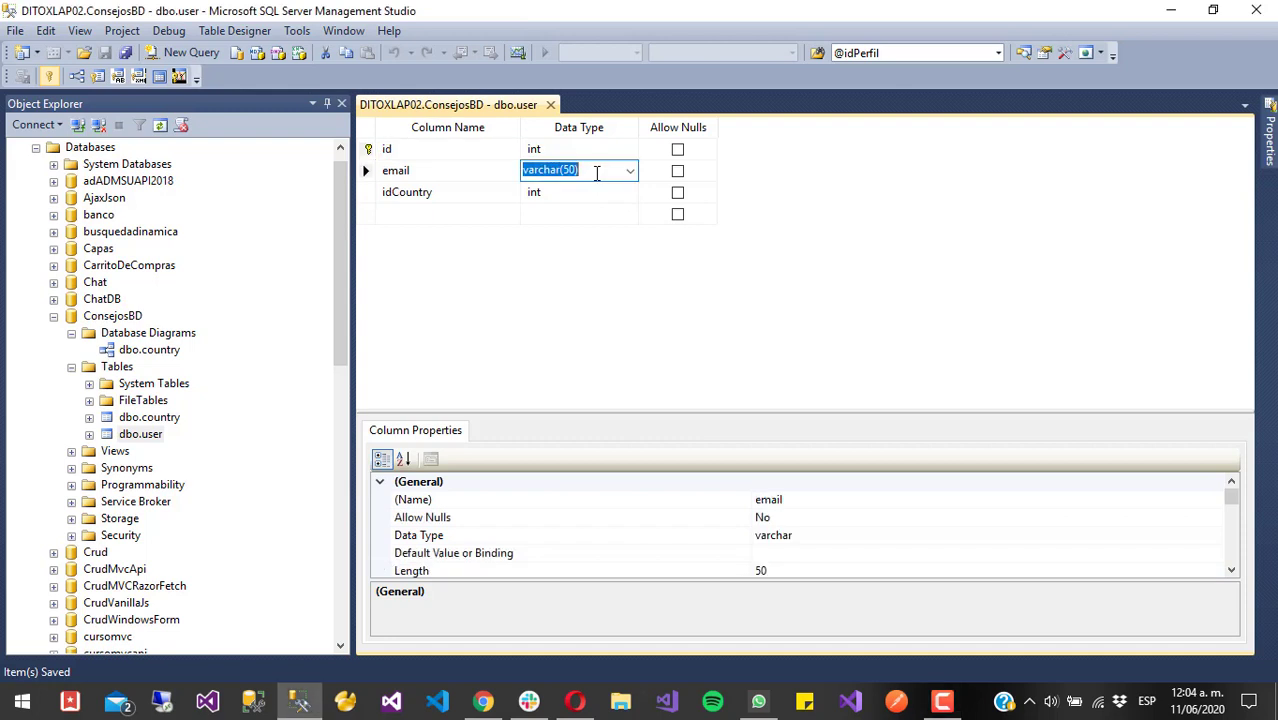
{"action": "left_click", "coordinate": [414, 201]}
{"action": "key", "text": "Down"}
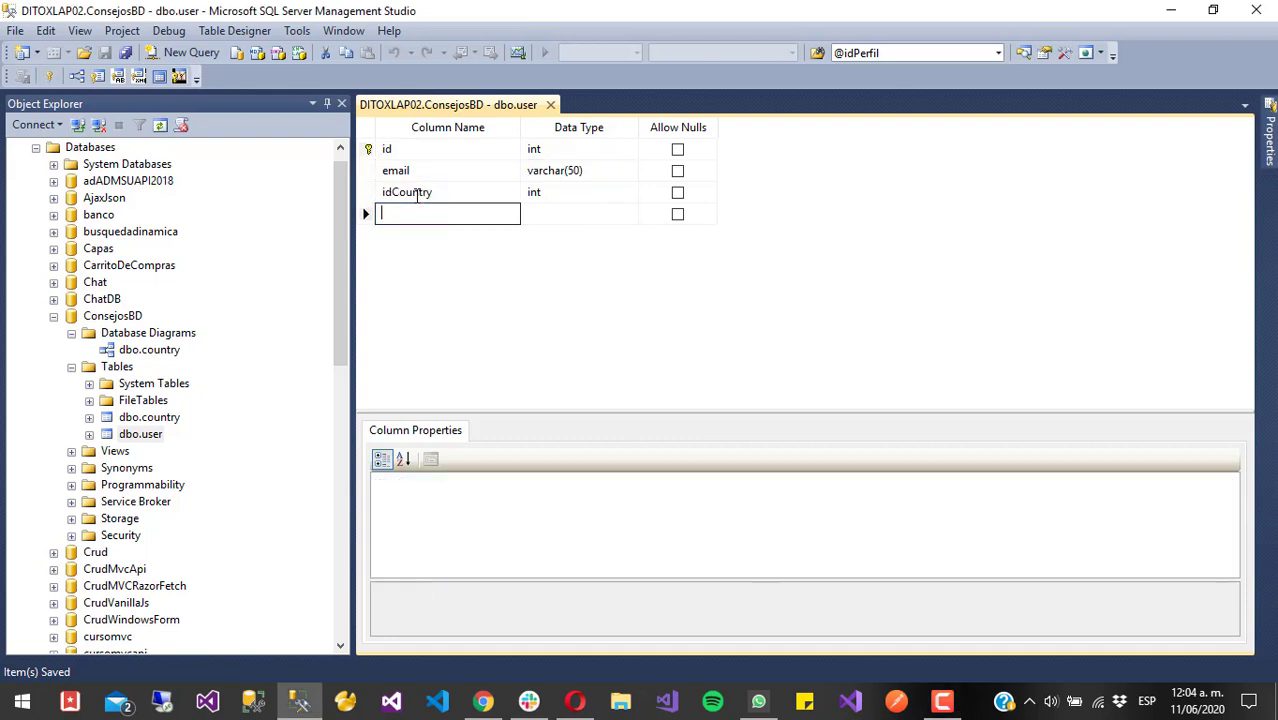
{"action": "type", "text": "name"}
{"action": "key", "text": "Tab"}
{"action": "type", "text": "char("}
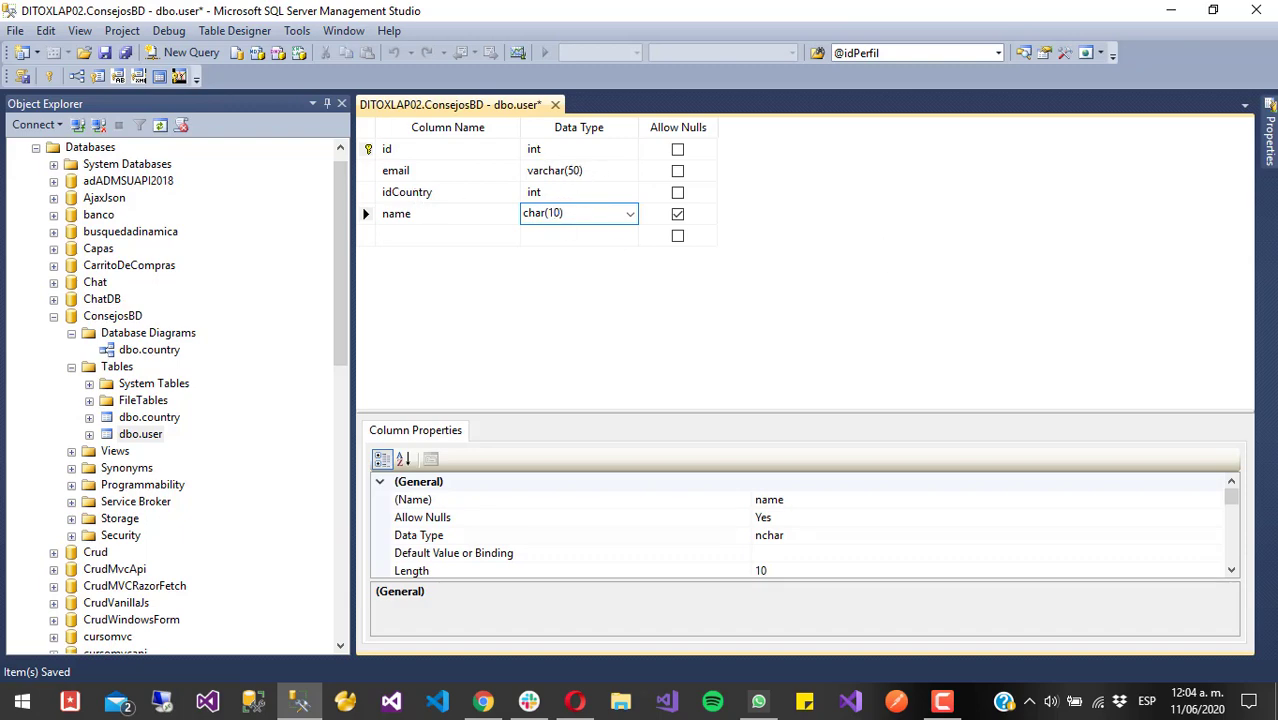
{"action": "key", "text": "alt+Tab"}
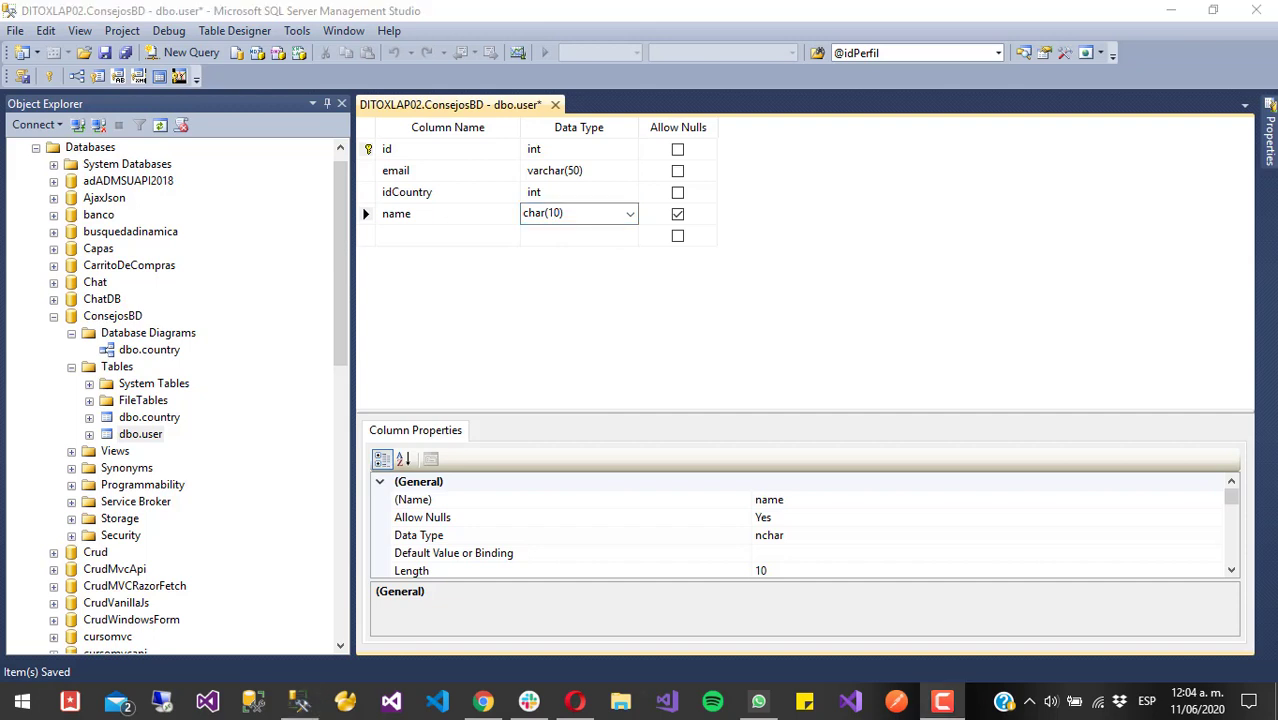
- Change the name column's data type to char(50) and save the user table
{"action": "left_click", "coordinate": [583, 174]}
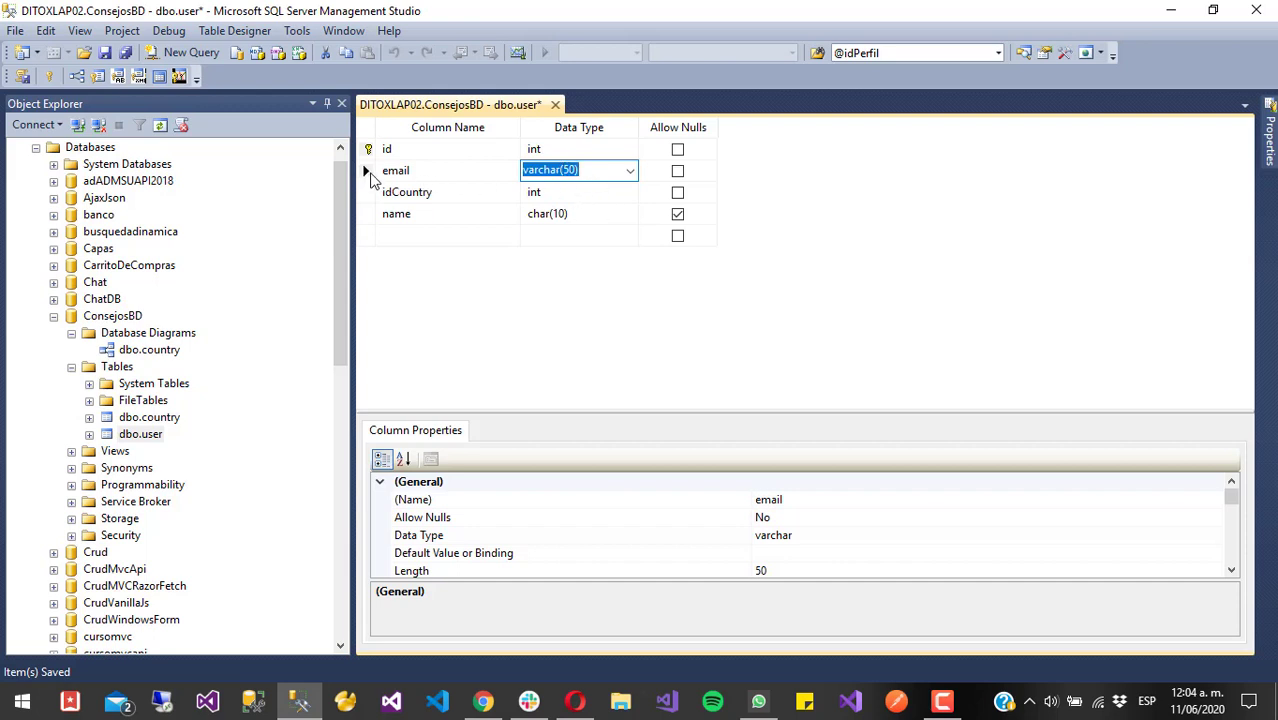
{"action": "left_click", "coordinate": [370, 216]}
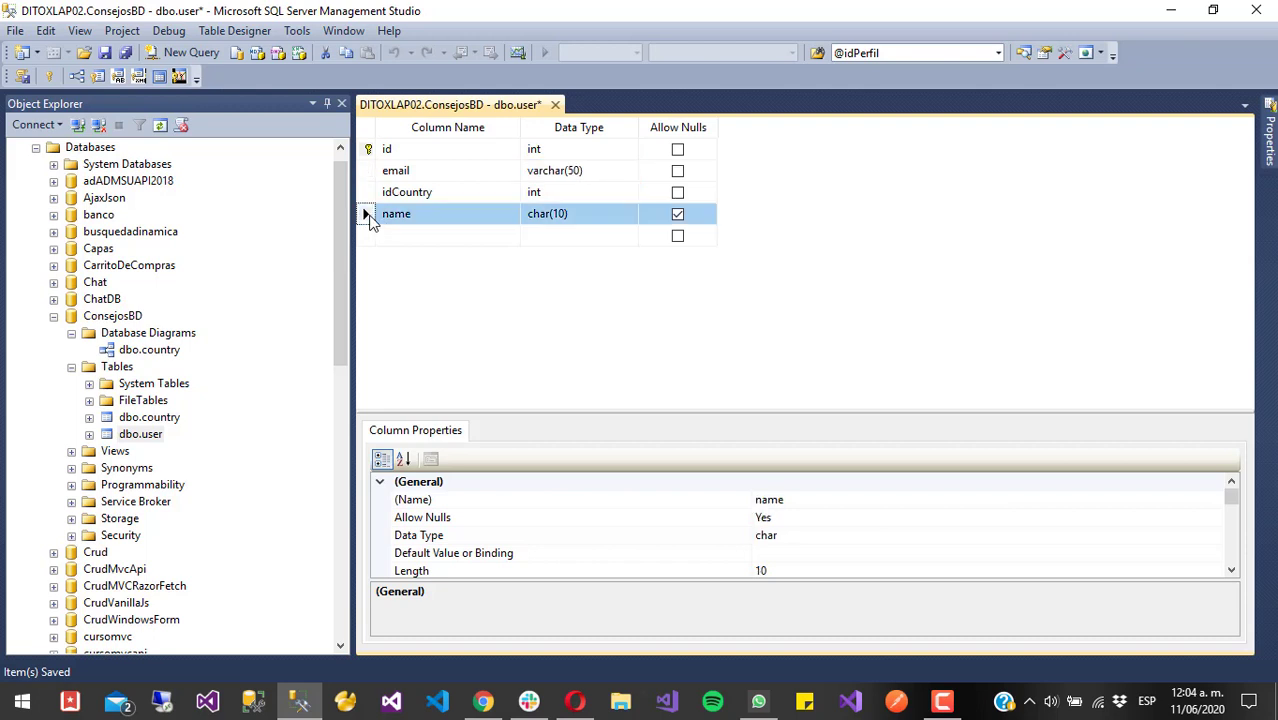
{"action": "left_click", "coordinate": [560, 219]}
{"action": "left_click", "coordinate": [560, 219]}
{"action": "key", "text": "BackSpace"}
{"action": "type", "text": "5"}
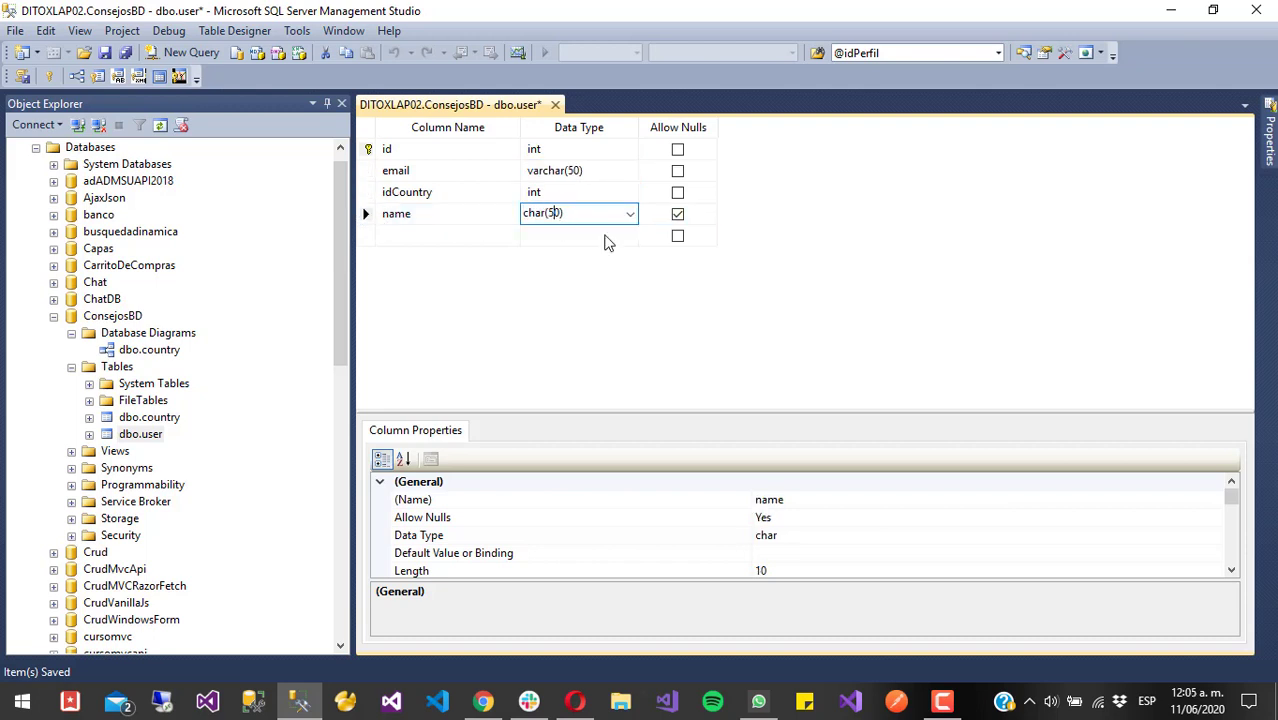
{"action": "key", "text": "ctrl+s"}
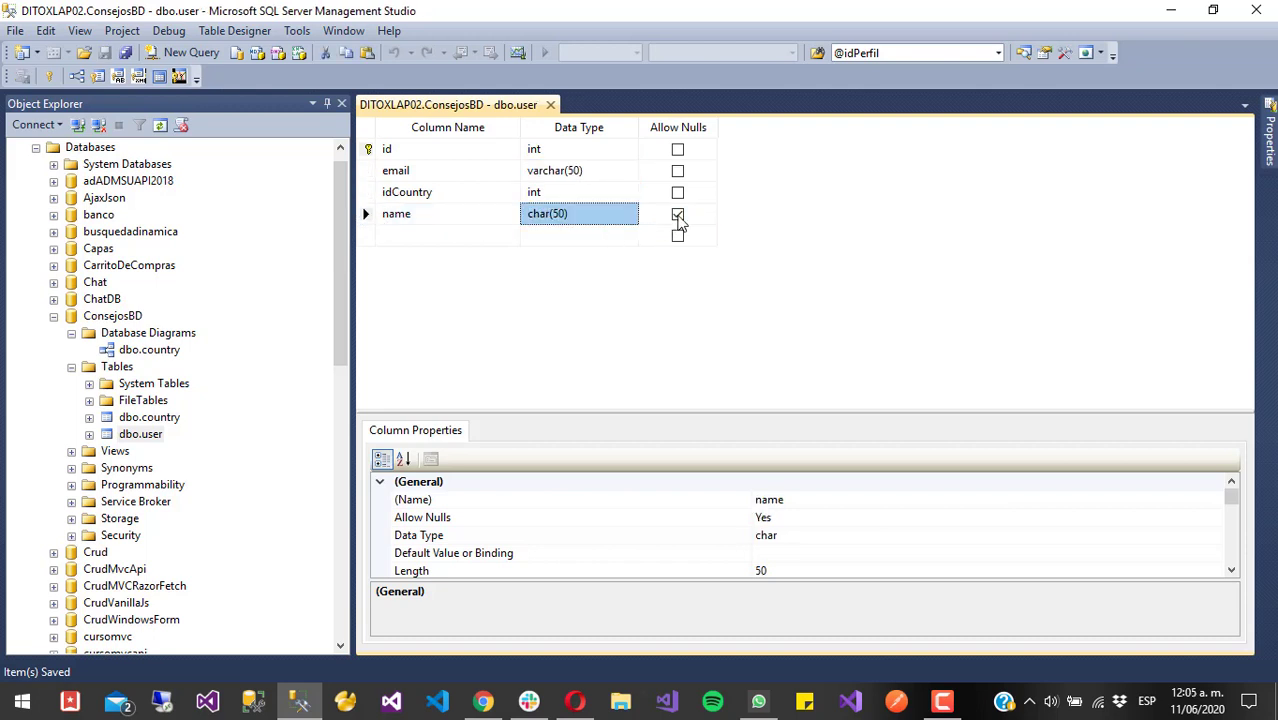
- Disallow nulls in the name column and try to save the user table
{"action": "left_click", "coordinate": [678, 216]}
{"action": "key", "text": "ctrl+s"}
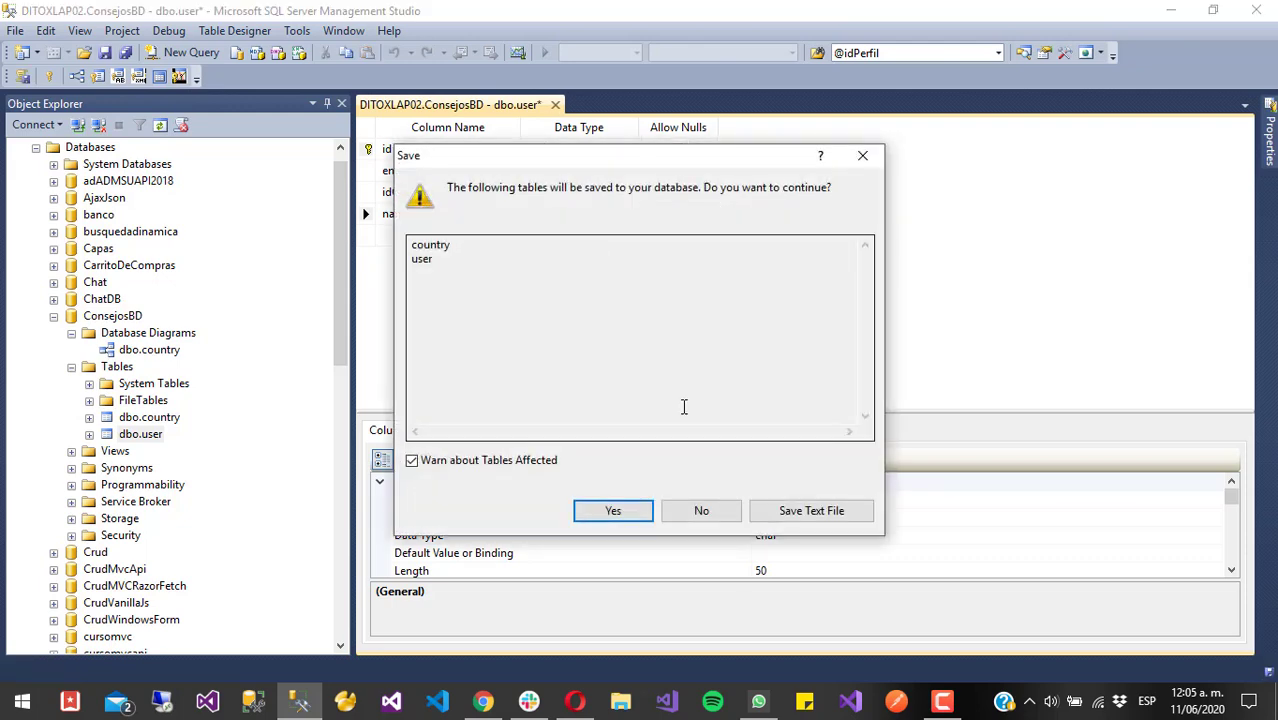
{"action": "key", "text": "Return"}
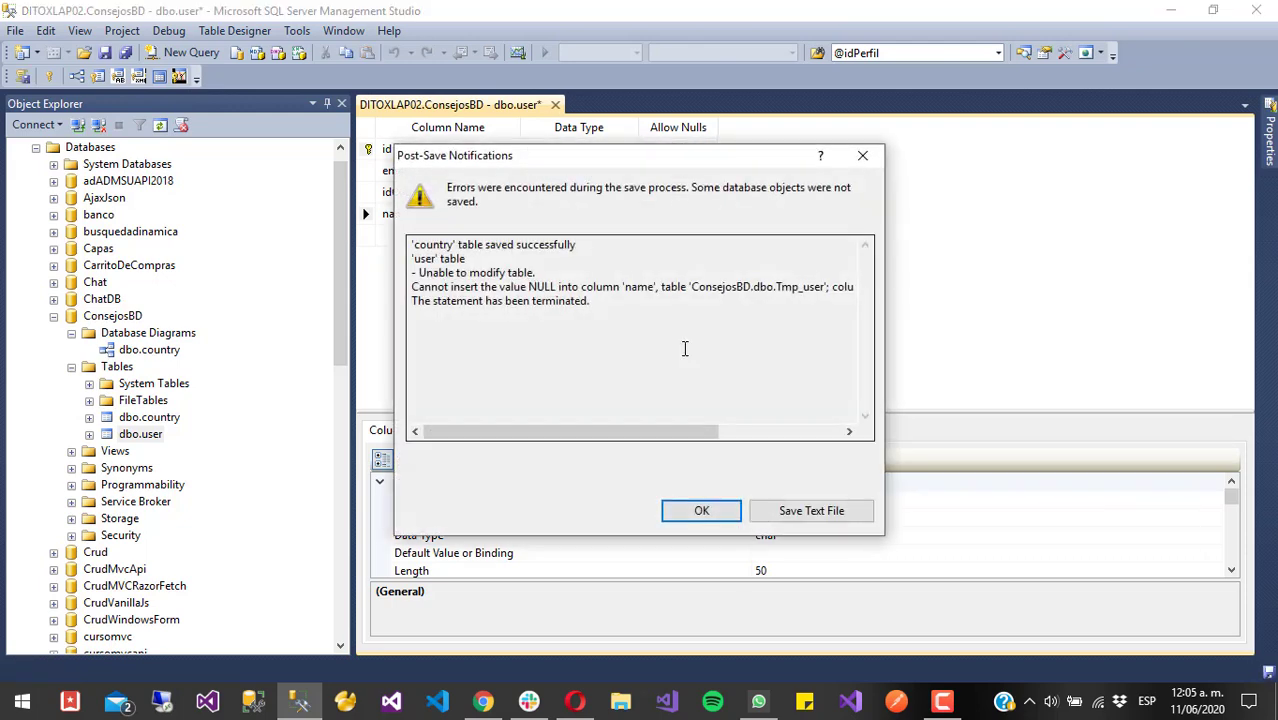
{"action": "left_click", "coordinate": [701, 510]}
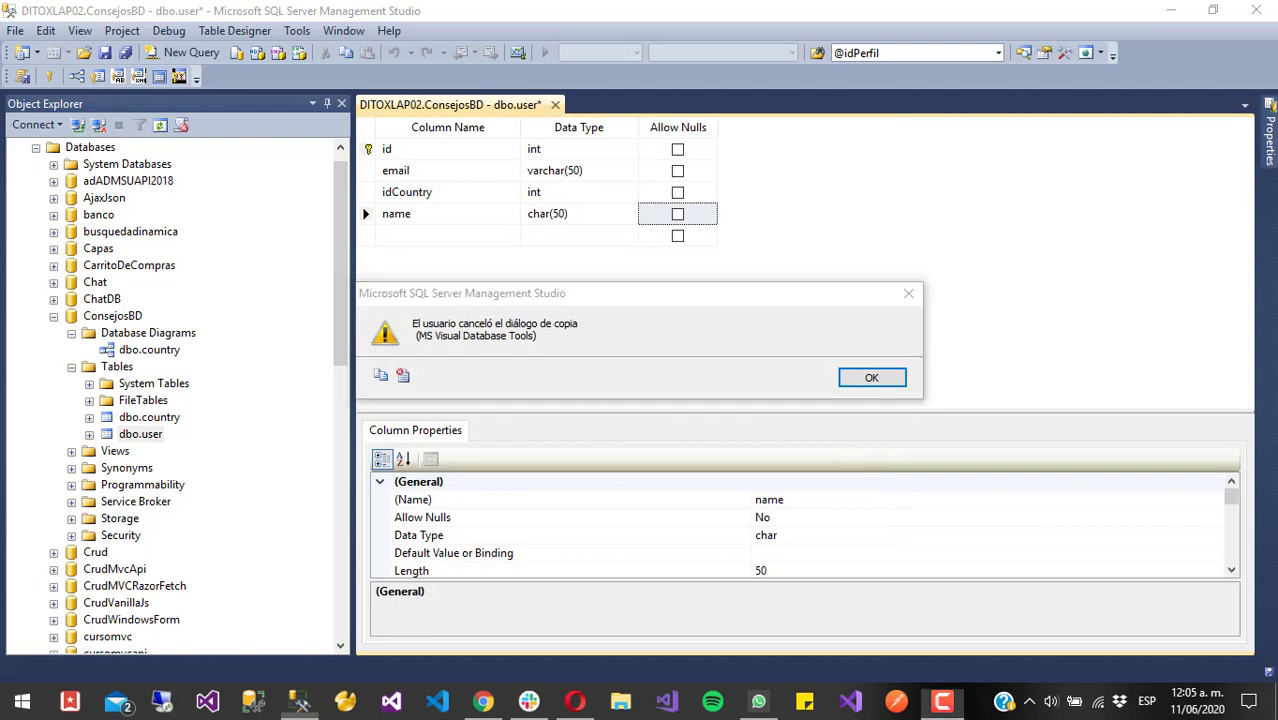
{"action": "key", "text": "Return"}
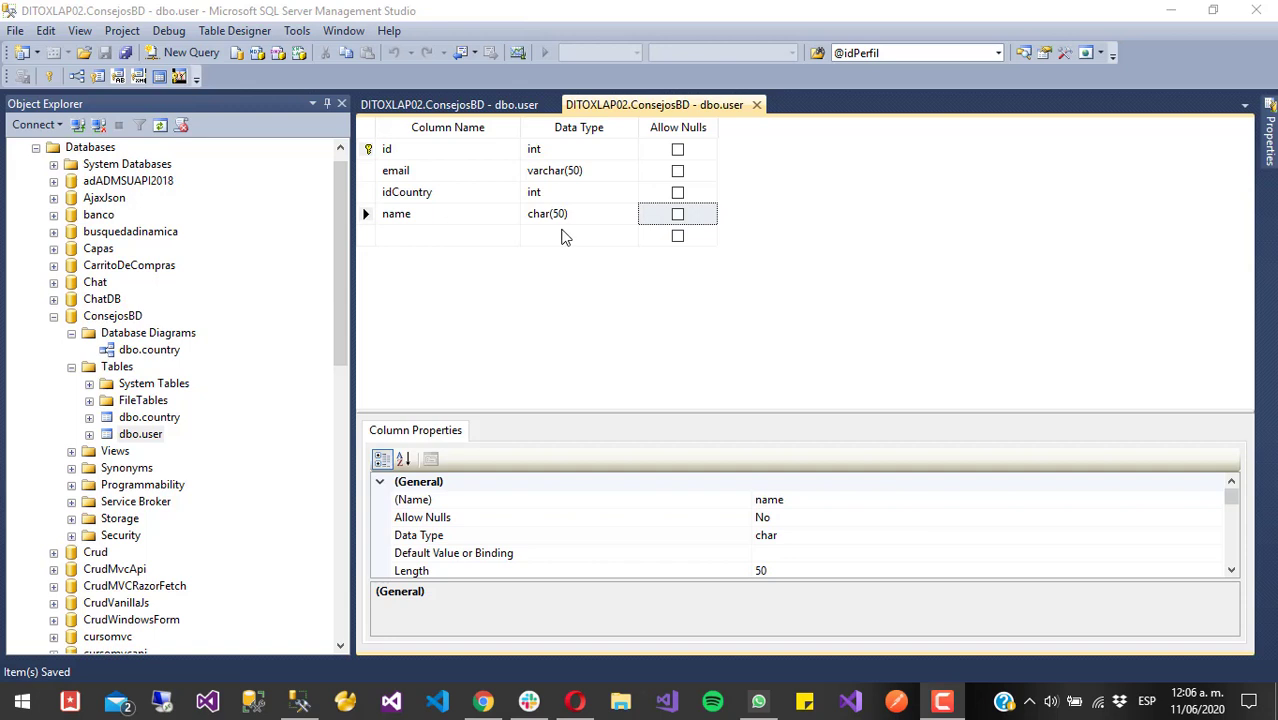
- Add a location column of type geography that allows nulls to the user table, and save the design
{"action": "left_click", "coordinate": [484, 238]}
{"action": "type", "text": "location"}
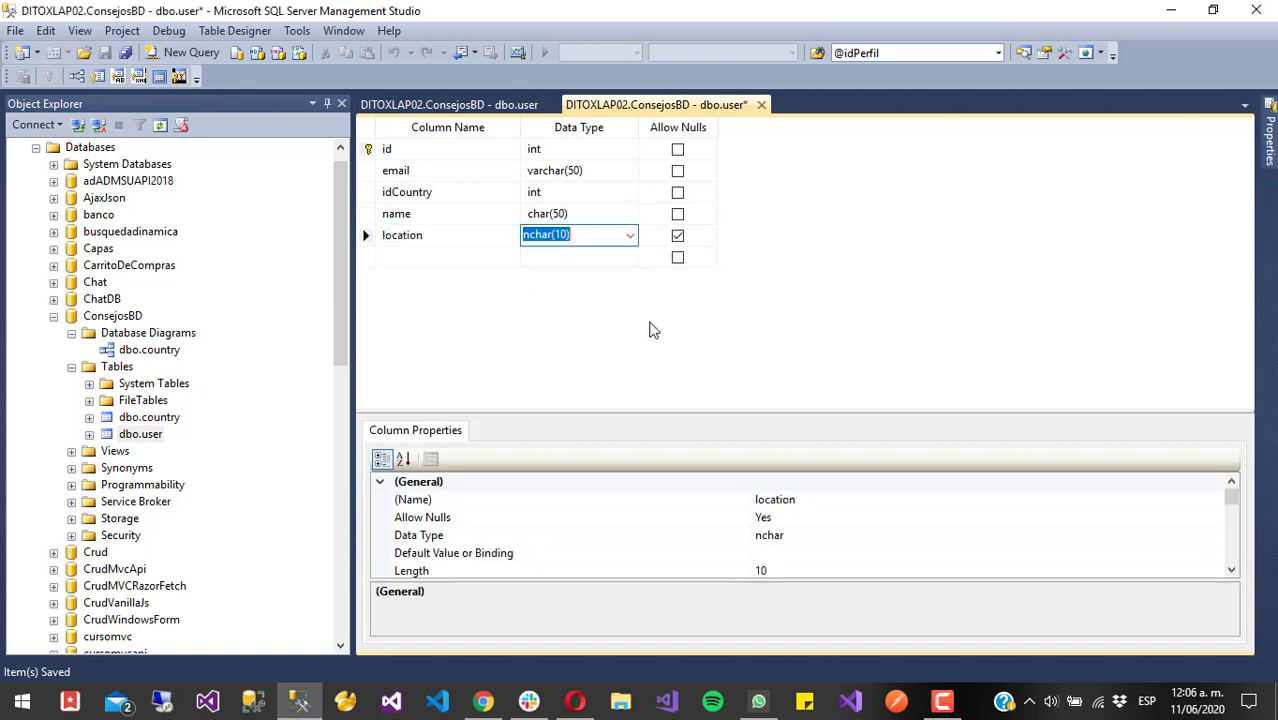
{"action": "key", "text": "Tab"}
{"action": "left_click", "coordinate": [630, 235]}
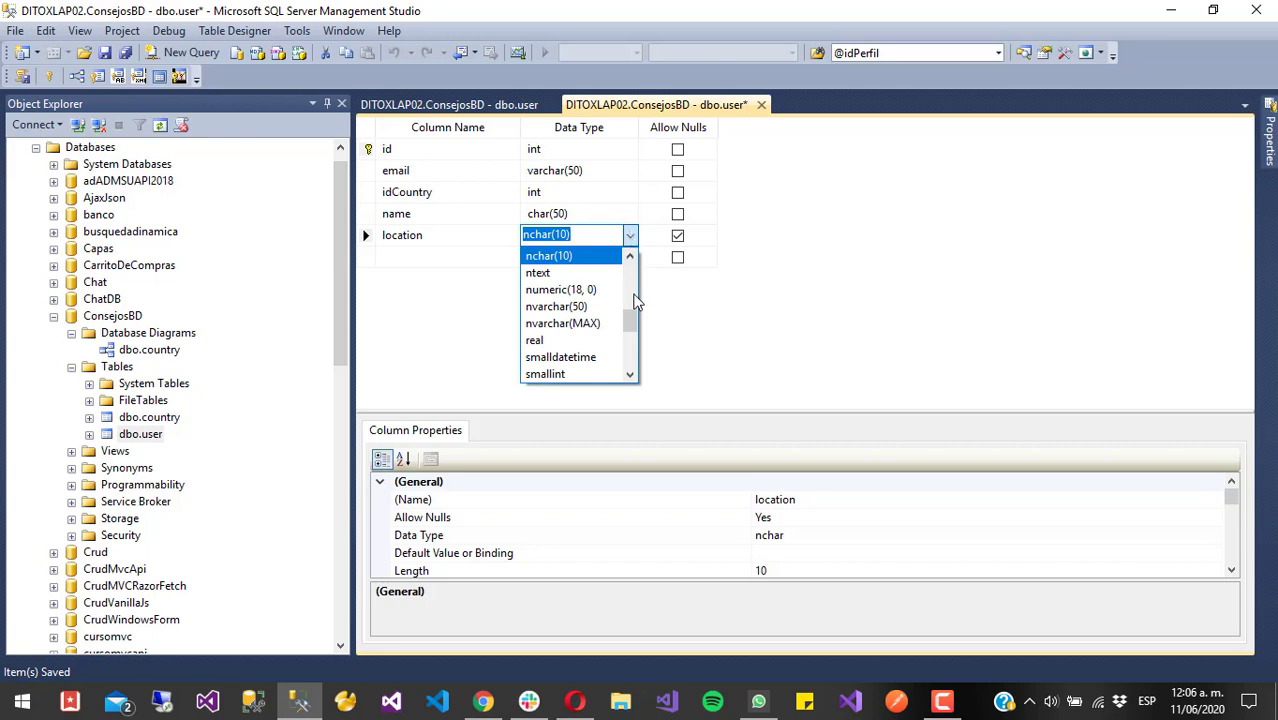
{"action": "type", "text": "geography"}
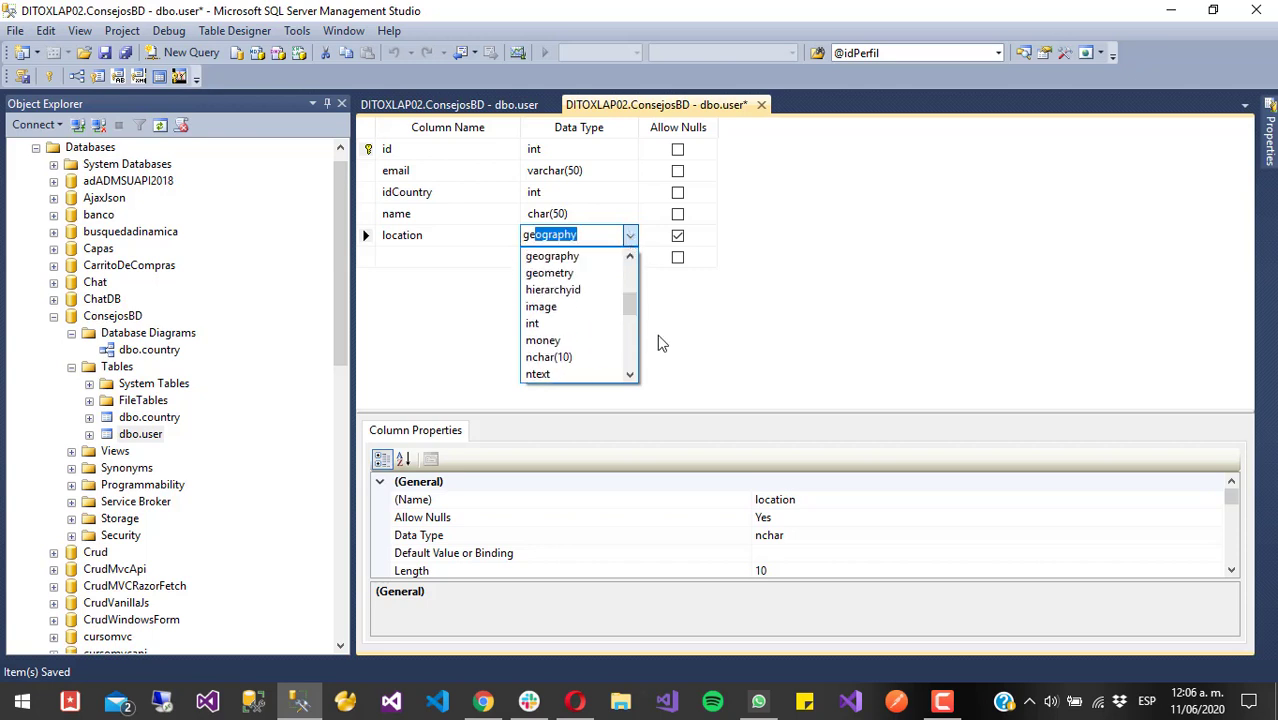
{"action": "key", "text": "Return"}
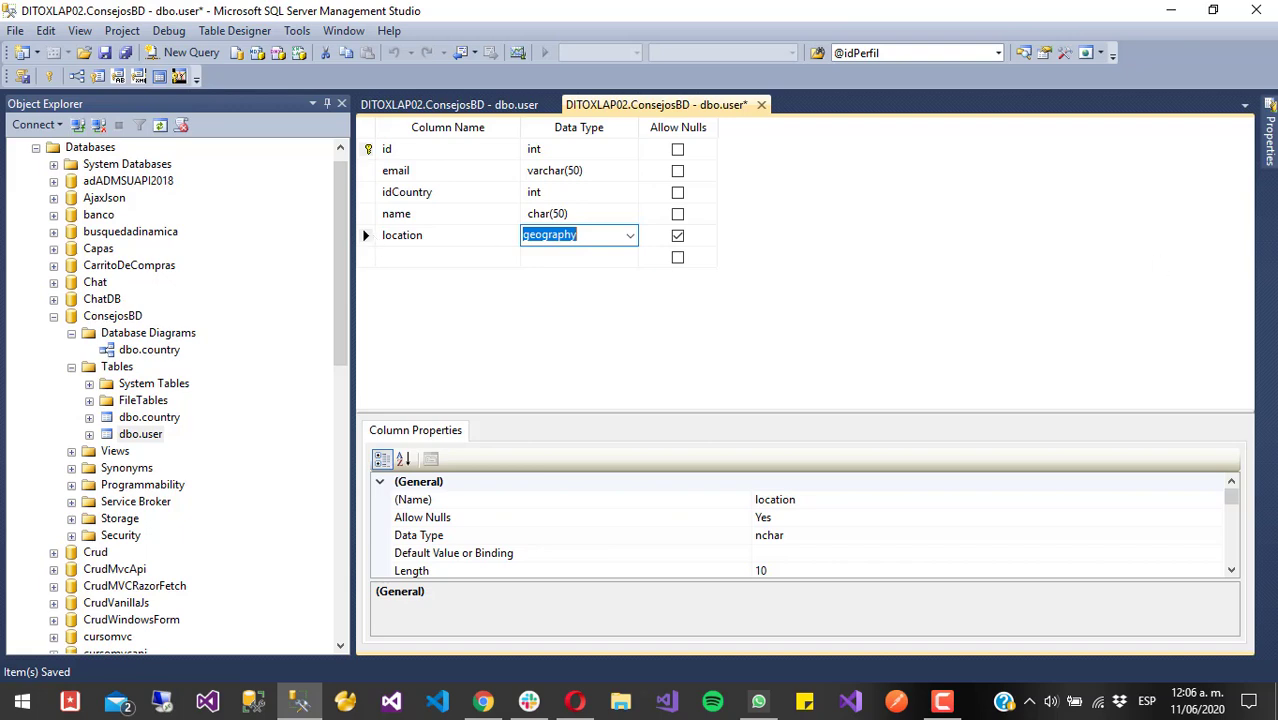
{"action": "key", "text": "F10"}
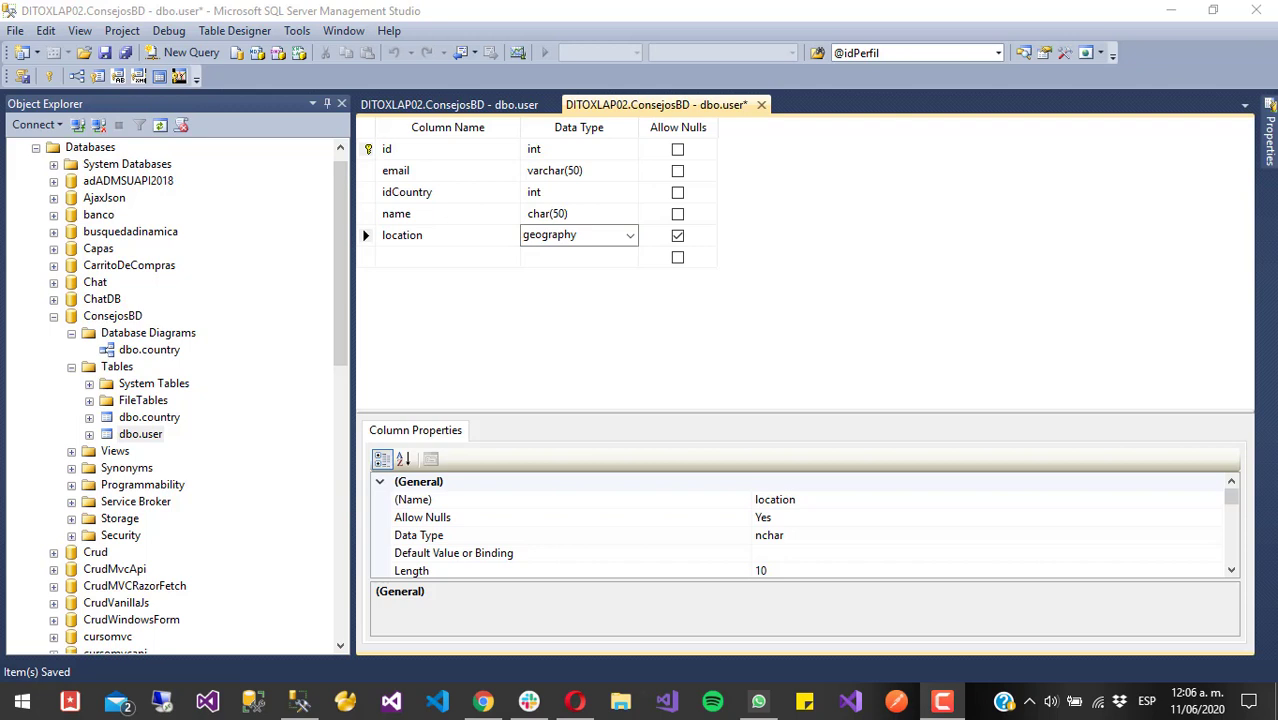
{"action": "left_click", "coordinate": [927, 287]}
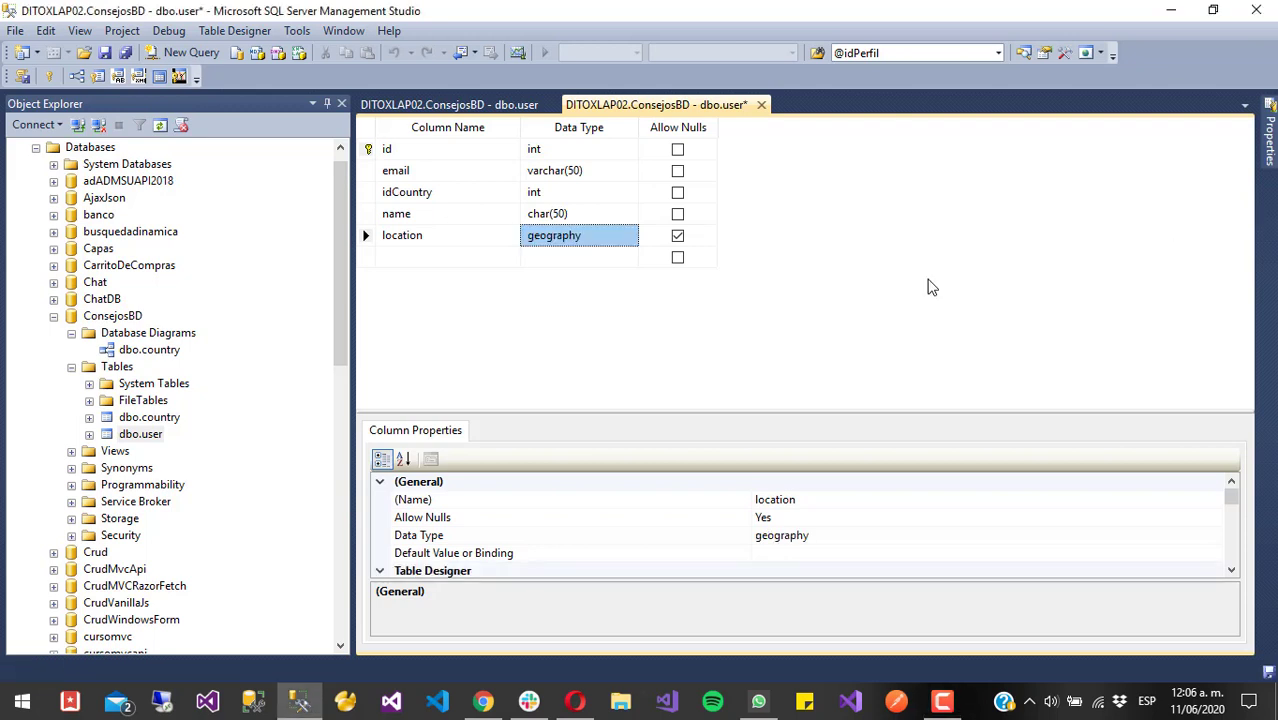
{"action": "key", "text": "ctrl+s"}
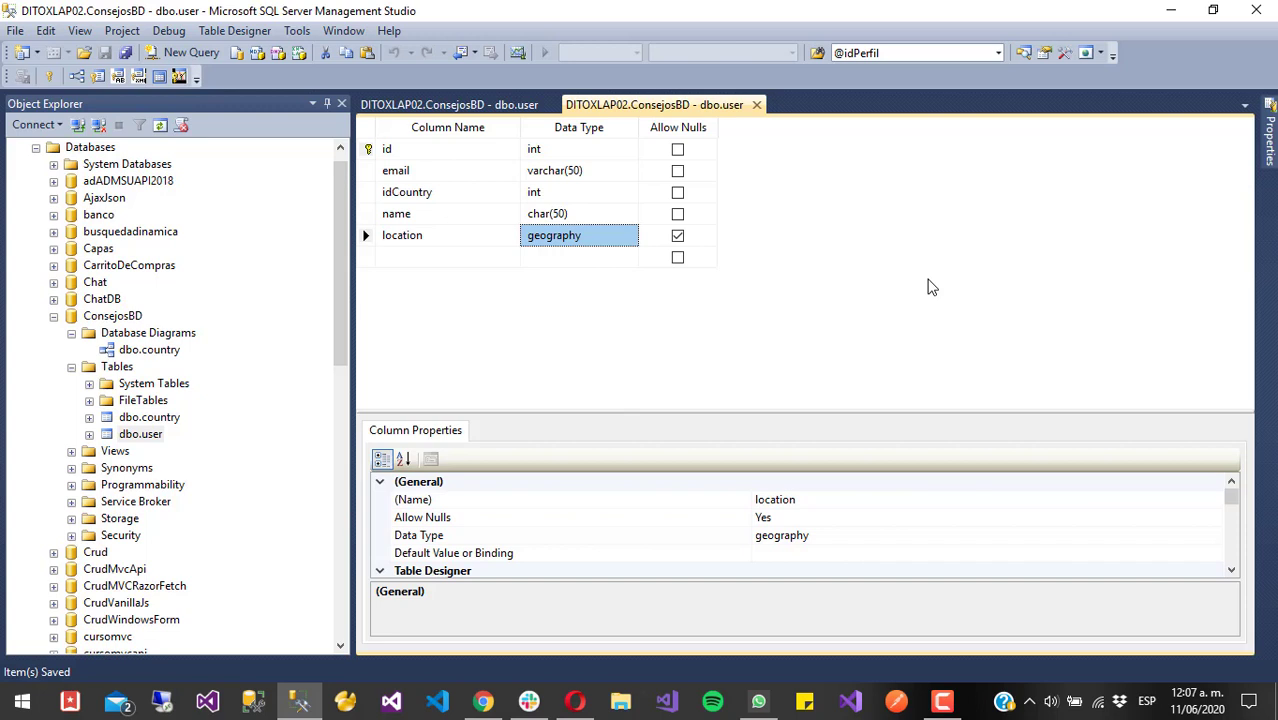
- Examine the data types offered for the location column, keeping geography
{"action": "left_click", "coordinate": [629, 240]}
{"action": "left_click", "coordinate": [630, 236]}
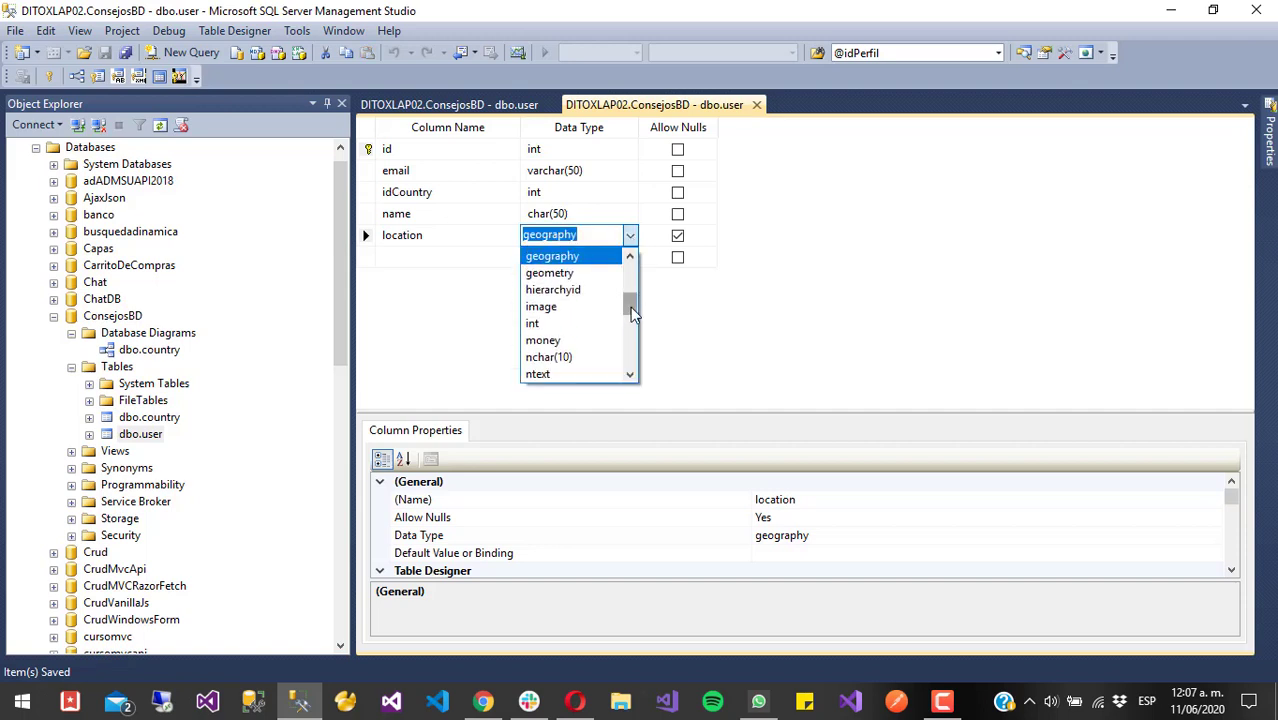
{"action": "left_click", "coordinate": [588, 258]}
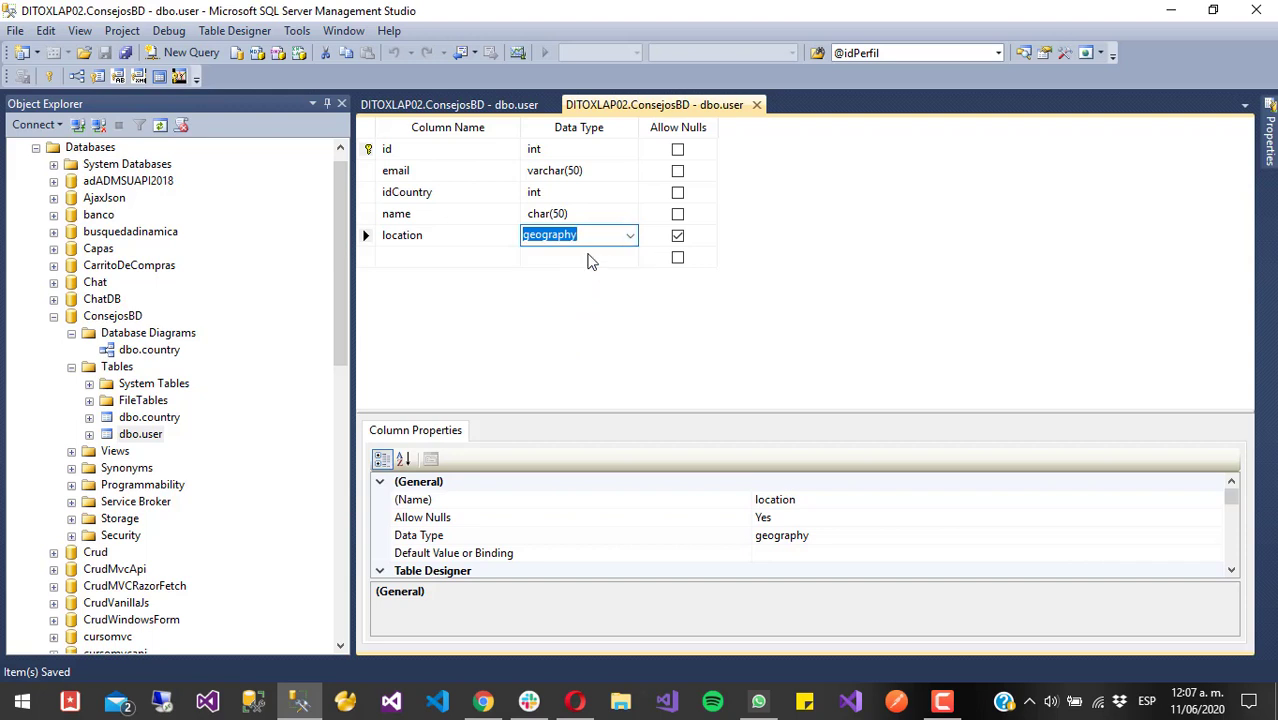
{"action": "left_click", "coordinate": [630, 240]}
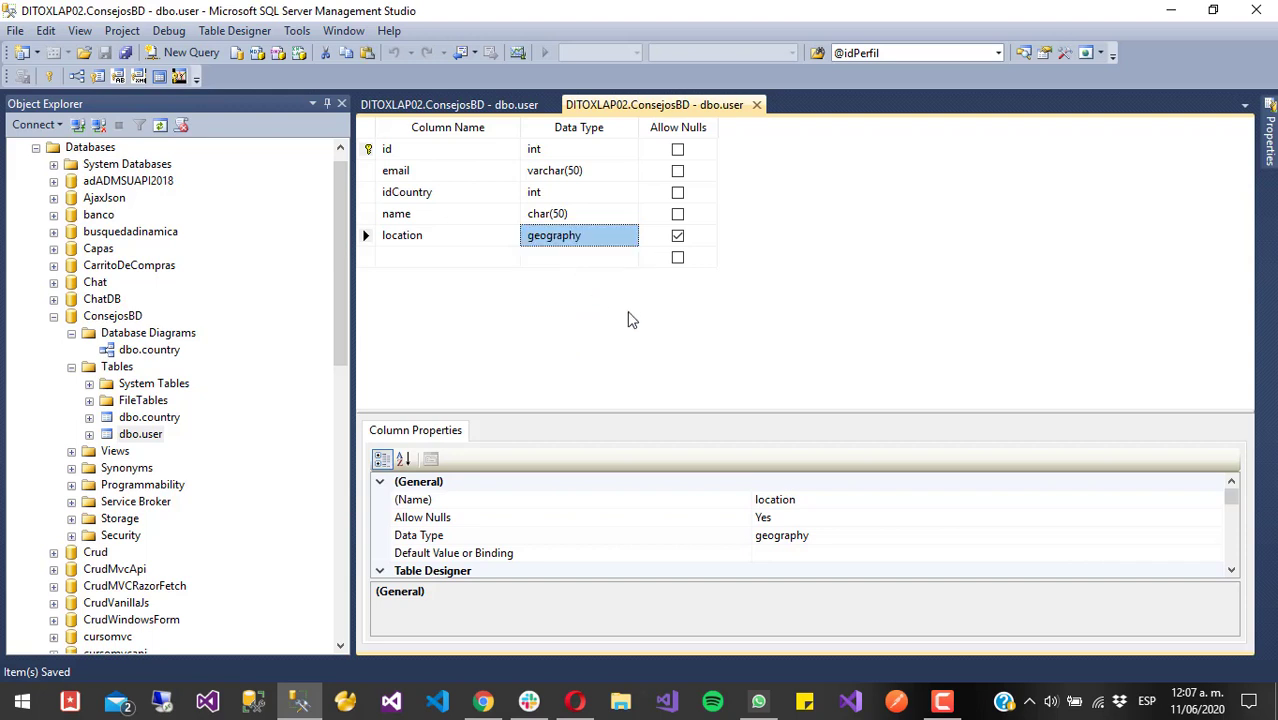
{"action": "left_click", "coordinate": [630, 240]}
{"action": "left_click", "coordinate": [507, 285]}
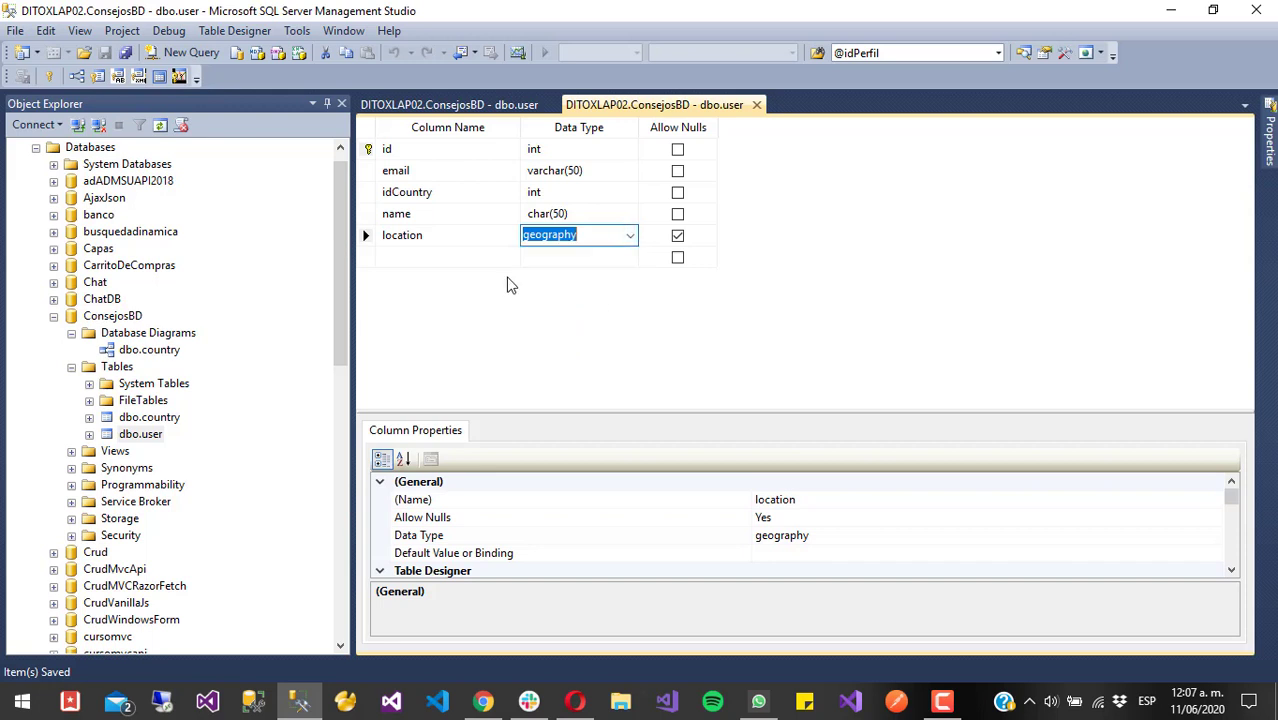
{"action": "left_click", "coordinate": [422, 258]}
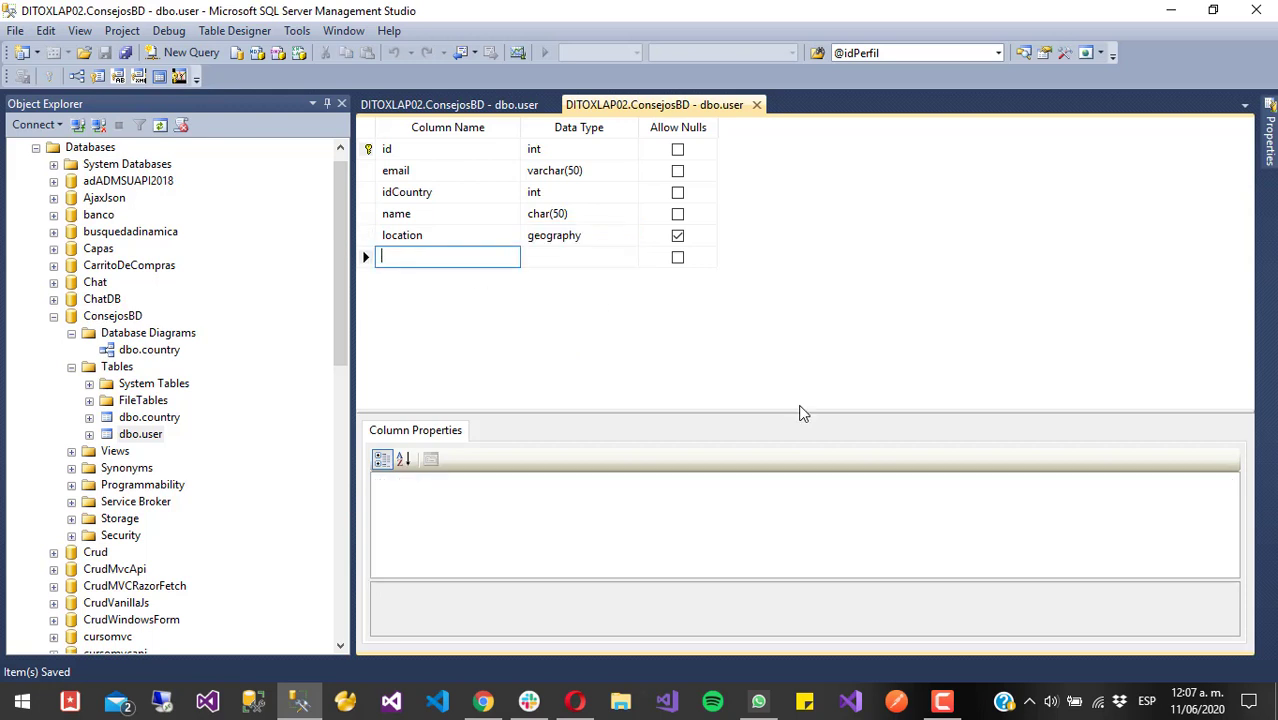
- Add a new column named salary below the location column in the user table
{"action": "type", "text": "hi"}
{"action": "key", "text": "BackSpace"}
{"action": "key", "text": "BackSpace"}
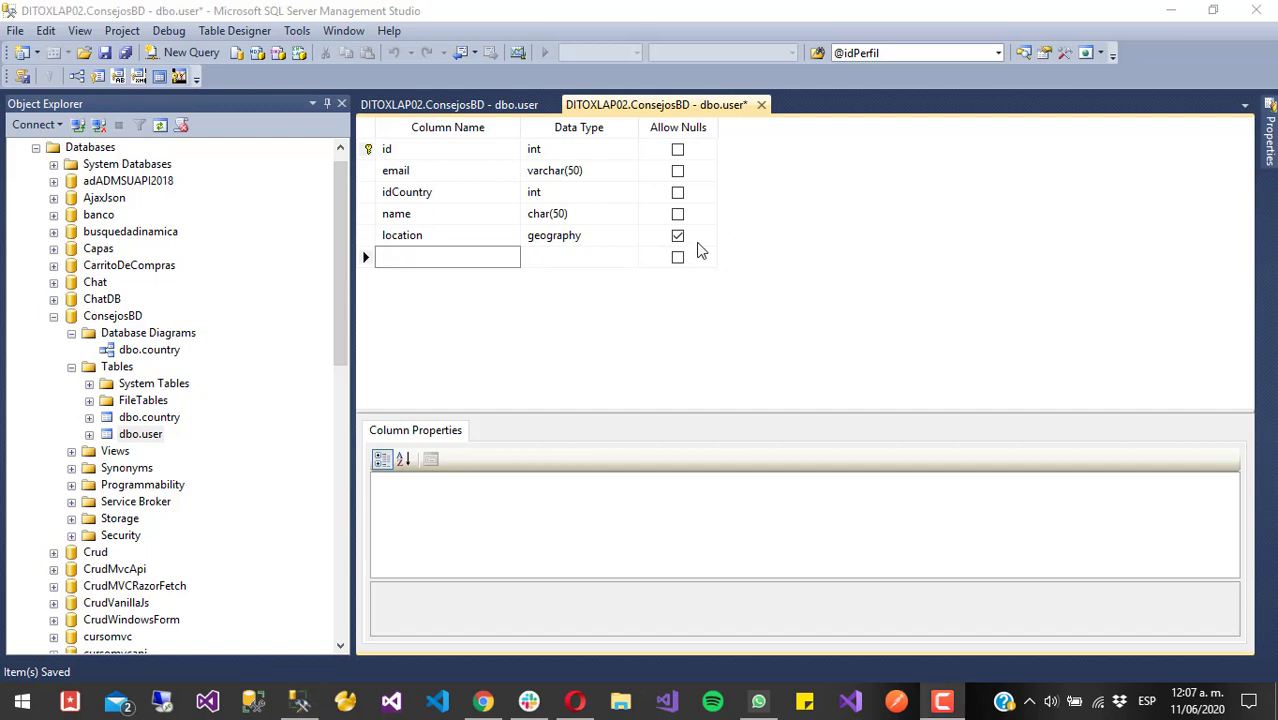
{"action": "left_click", "coordinate": [508, 257]}
{"action": "type", "text": "saa"}
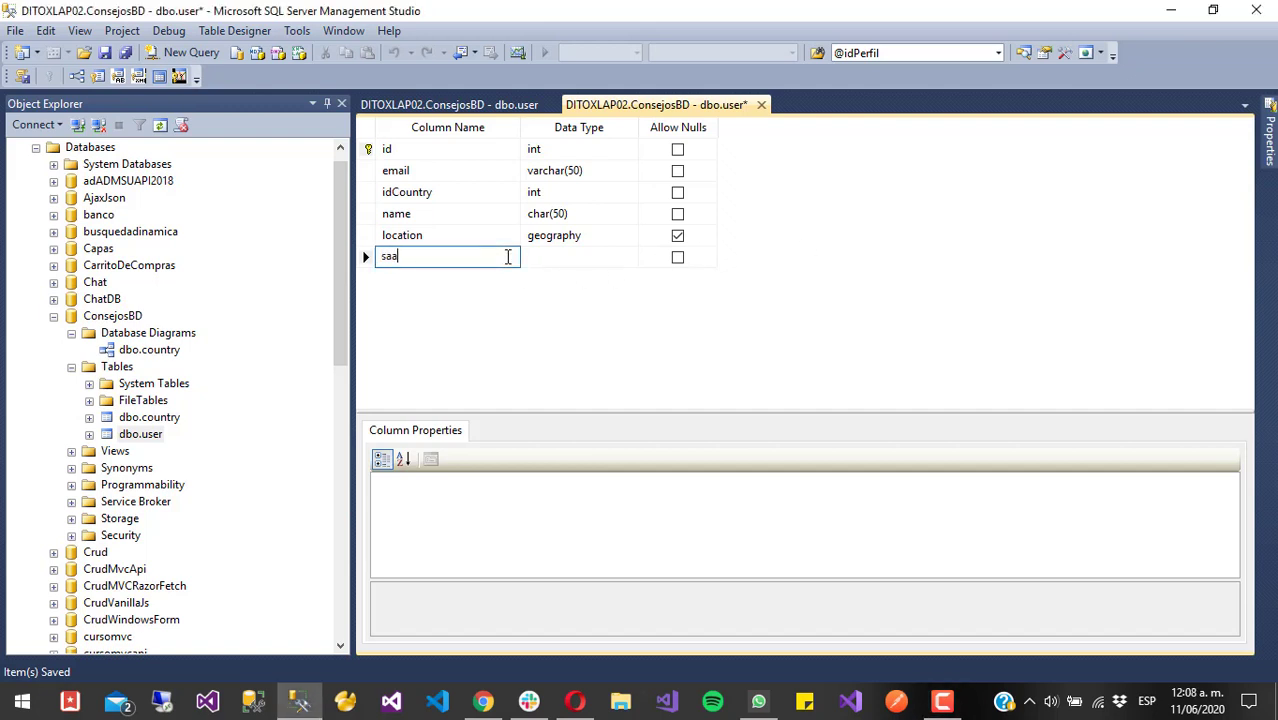
{"action": "key", "text": "BackSpace"}
{"action": "type", "text": "lary"}
{"action": "key", "text": "Tab"}
- Try out the money and float data types for the salary column while browsing the available types
{"action": "left_click", "coordinate": [630, 257]}
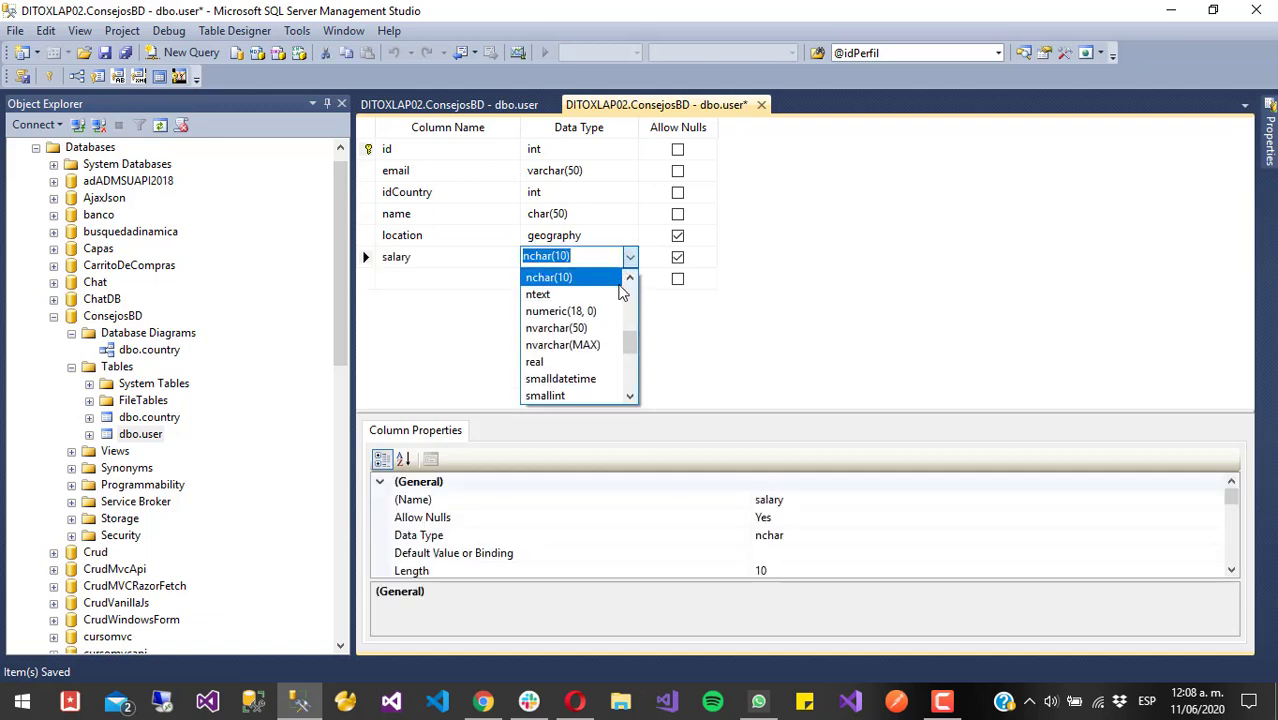
{"action": "left_click_drag", "start_coordinate": [630, 345], "coordinate": [630, 303]}
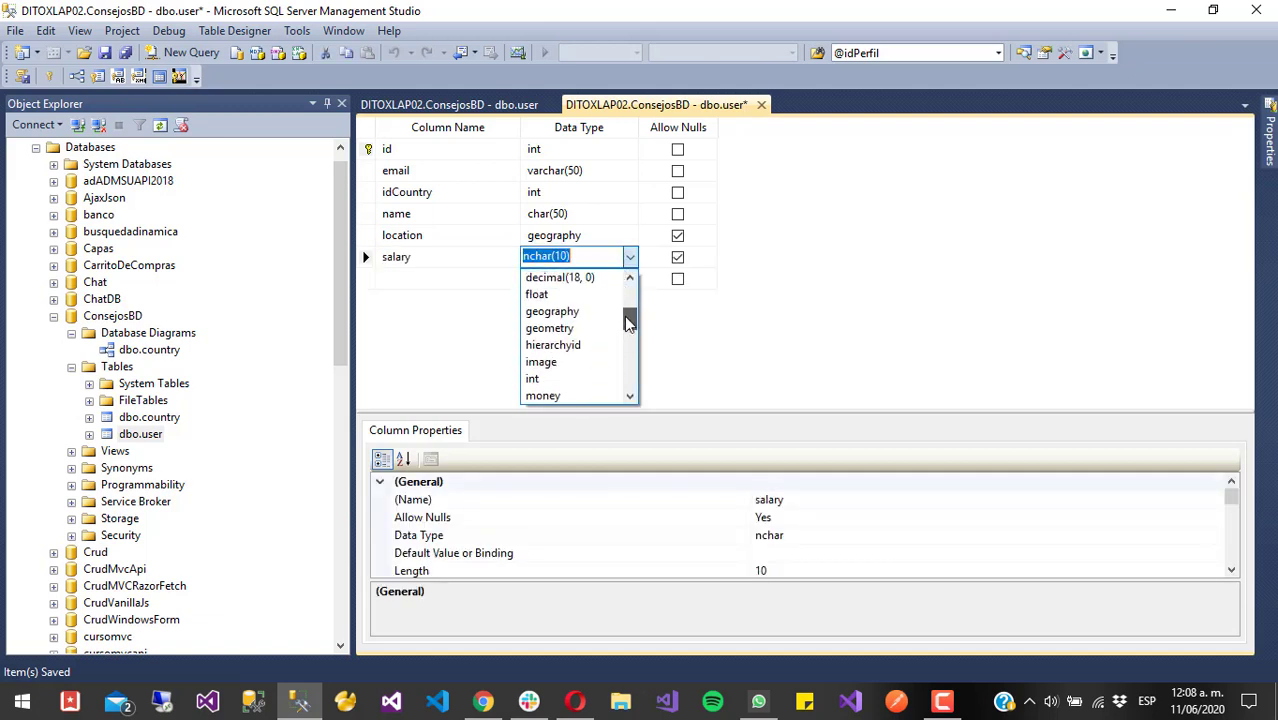
{"action": "type", "text": "d"}
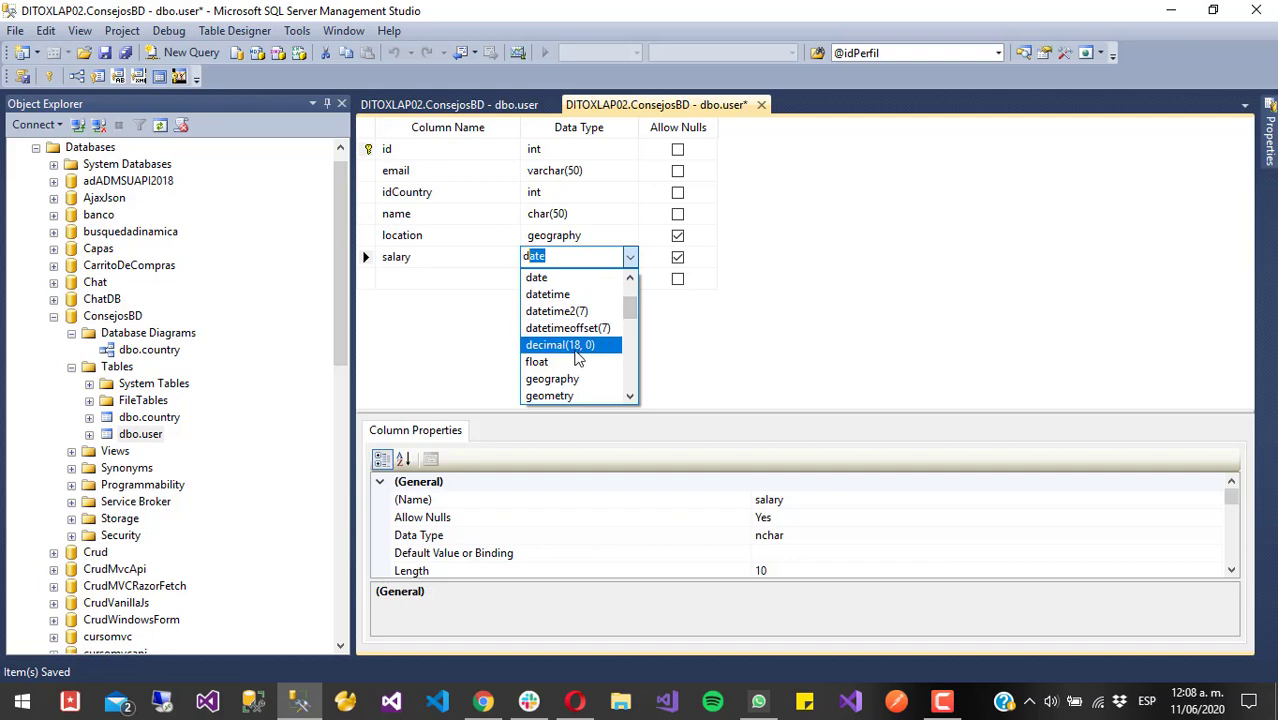
{"action": "key", "text": "BackSpace"}
{"action": "key", "text": "BackSpace"}
{"action": "type", "text": "mo"}
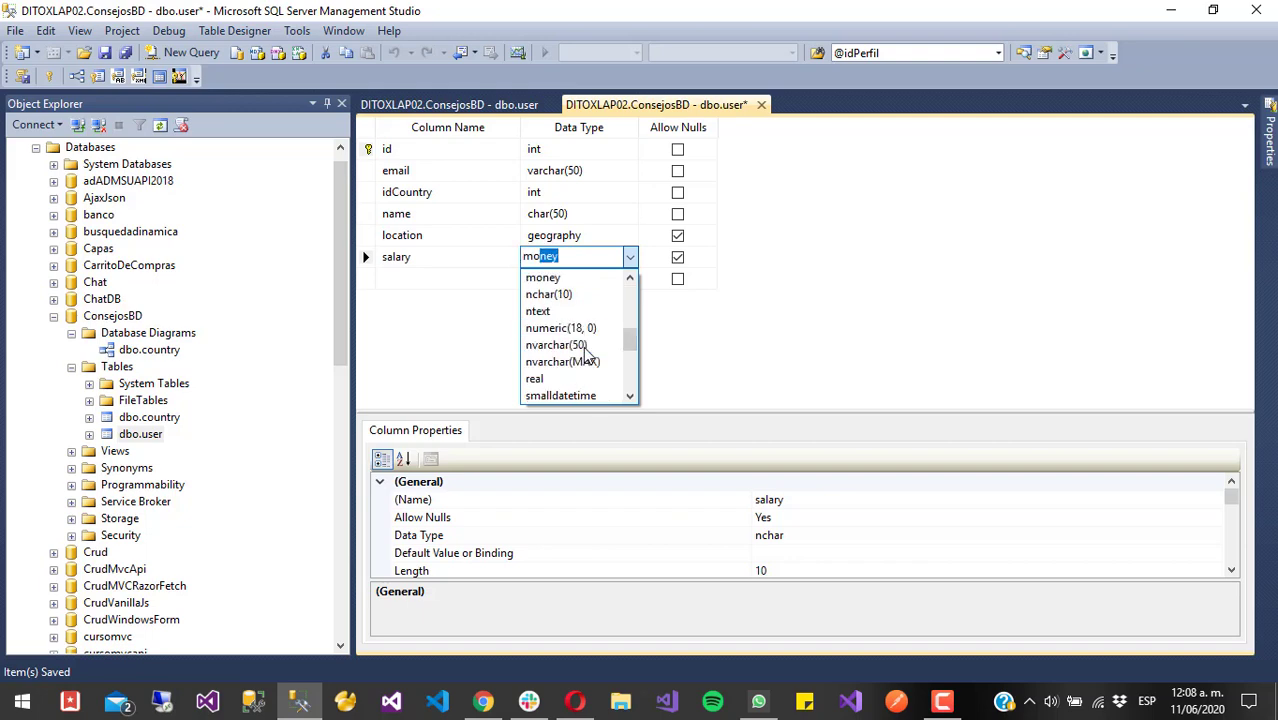
{"action": "key", "text": "BackSpace"}
{"action": "key", "text": "BackSpace"}
{"action": "key", "text": "BackSpace"}
{"action": "type", "text": "flo"}
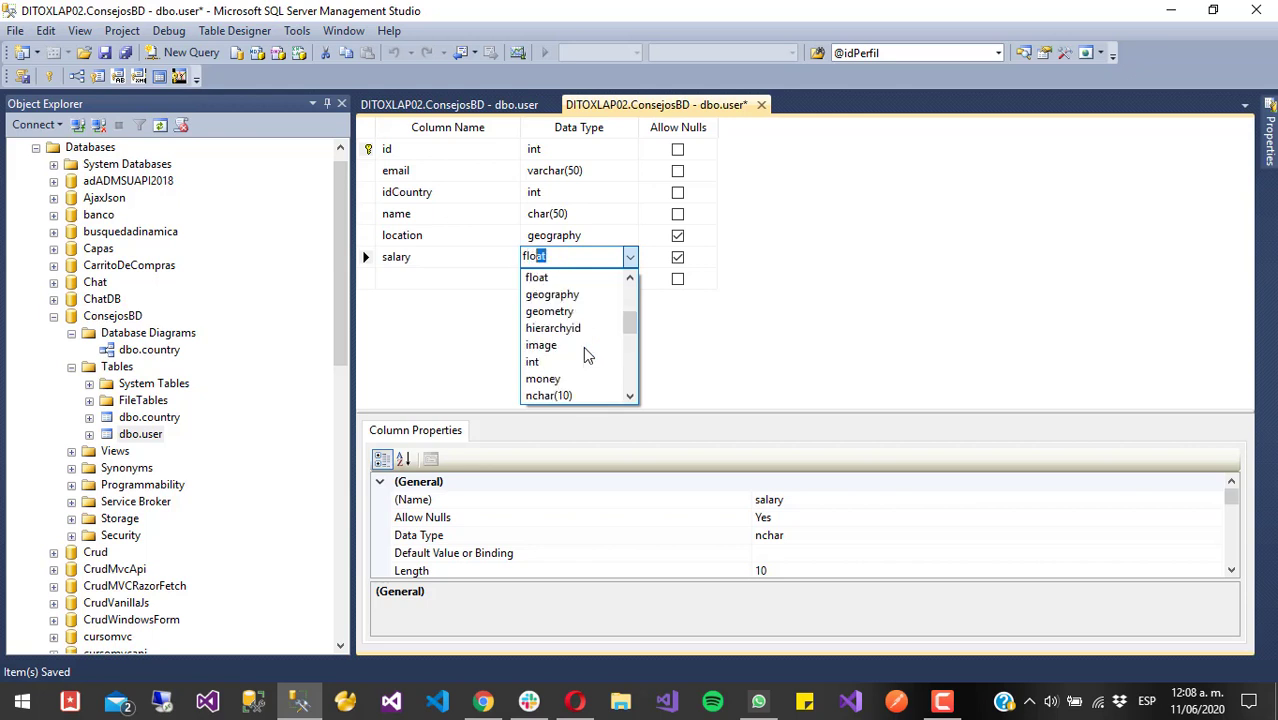
{"action": "key", "text": "BackSpace"}
{"action": "key", "text": "BackSpace"}
{"action": "key", "text": "BackSpace"}
{"action": "key", "text": "BackSpace"}
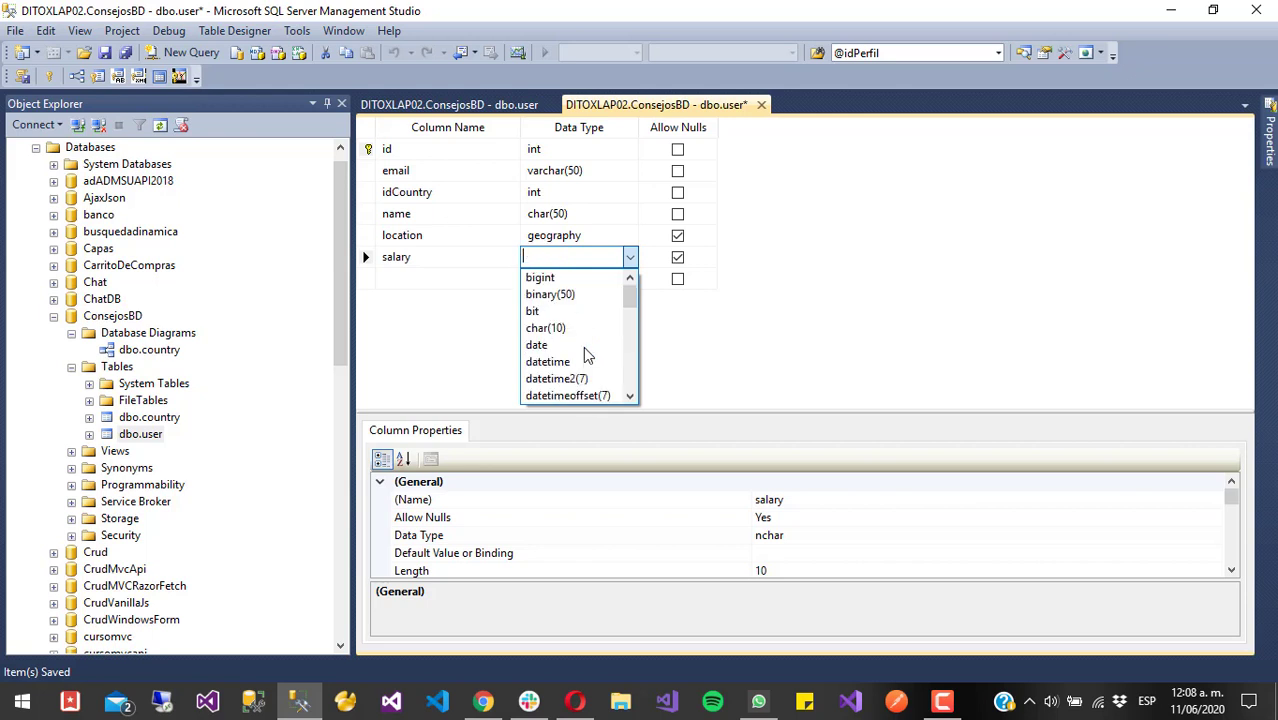
- Set the salary column's data type to money and save the user table design
{"action": "type", "text": "money"}
{"action": "key", "text": "Return"}
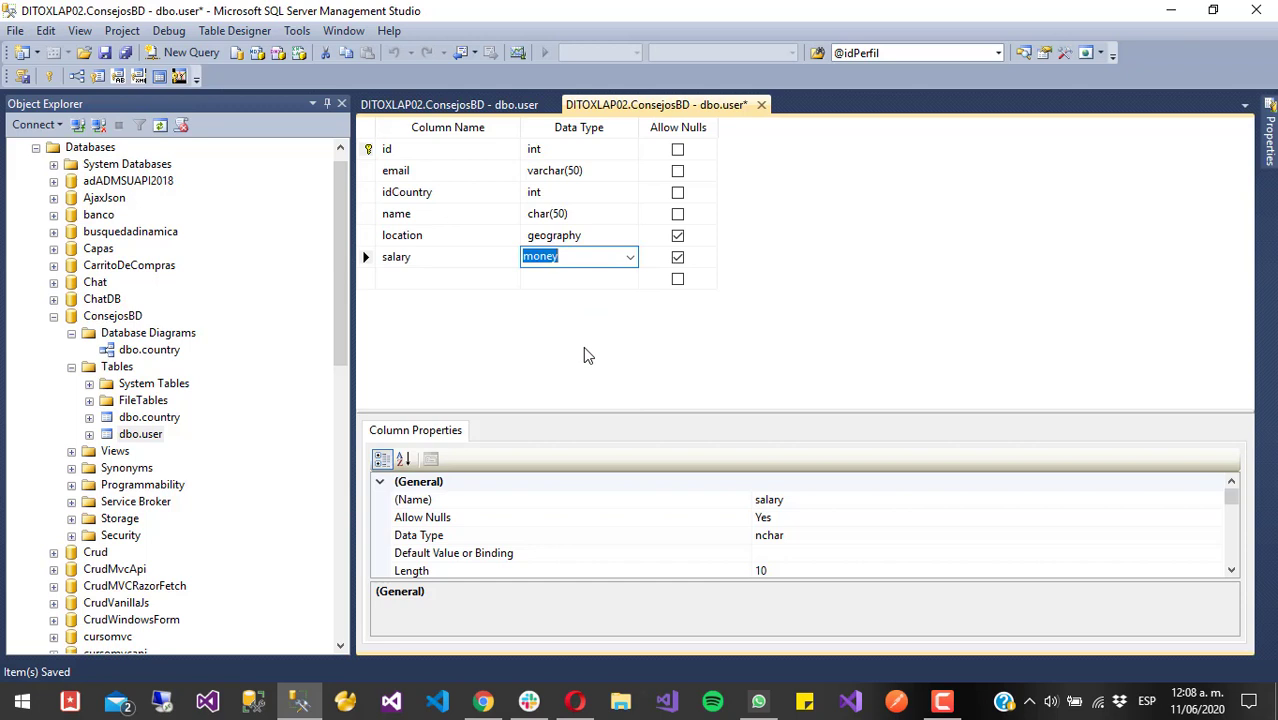
{"action": "key", "text": "ctrl+s"}
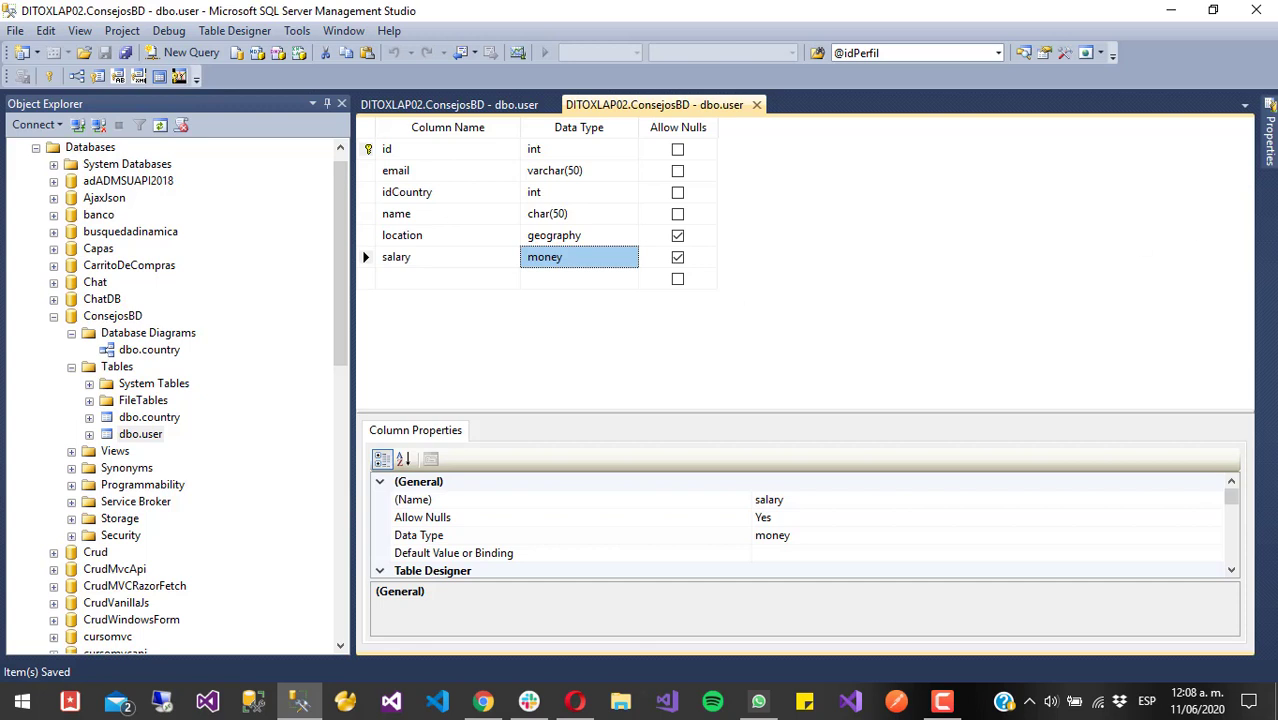
{"action": "key", "text": "alt+Tab"}
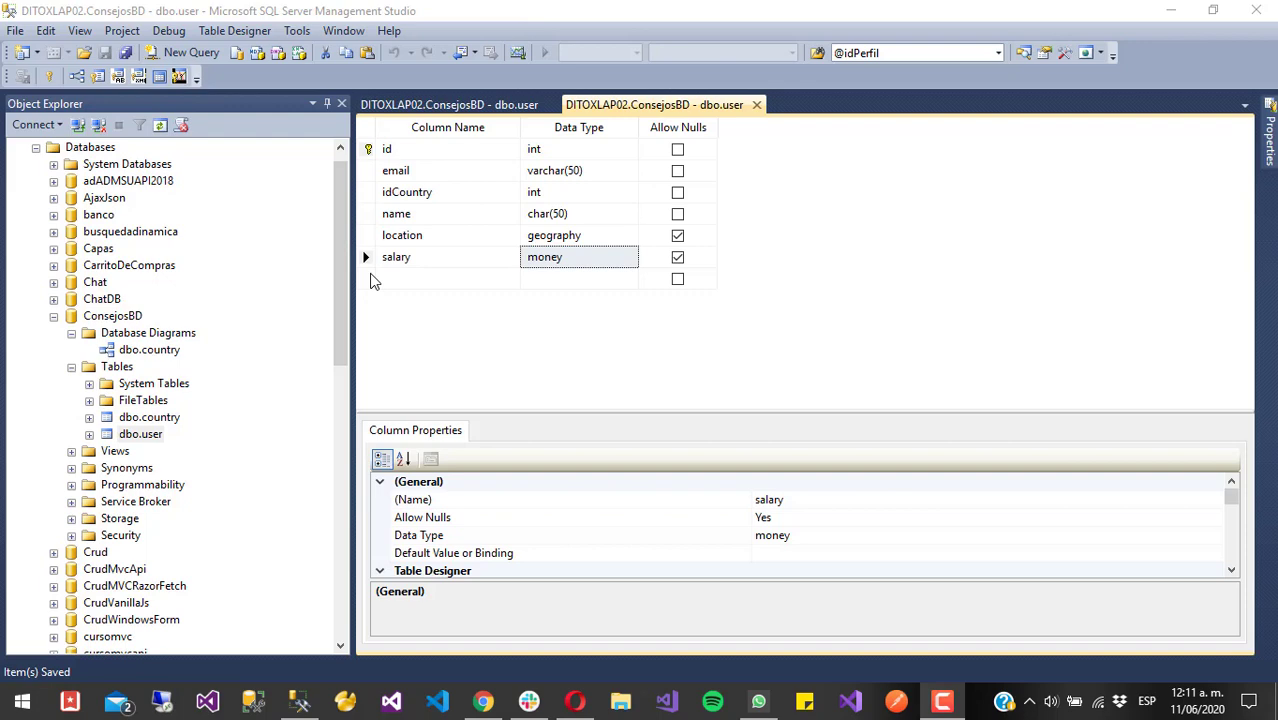
- Add a new index to the user table on the email column in ascending order
{"action": "right_click", "coordinate": [368, 172]}
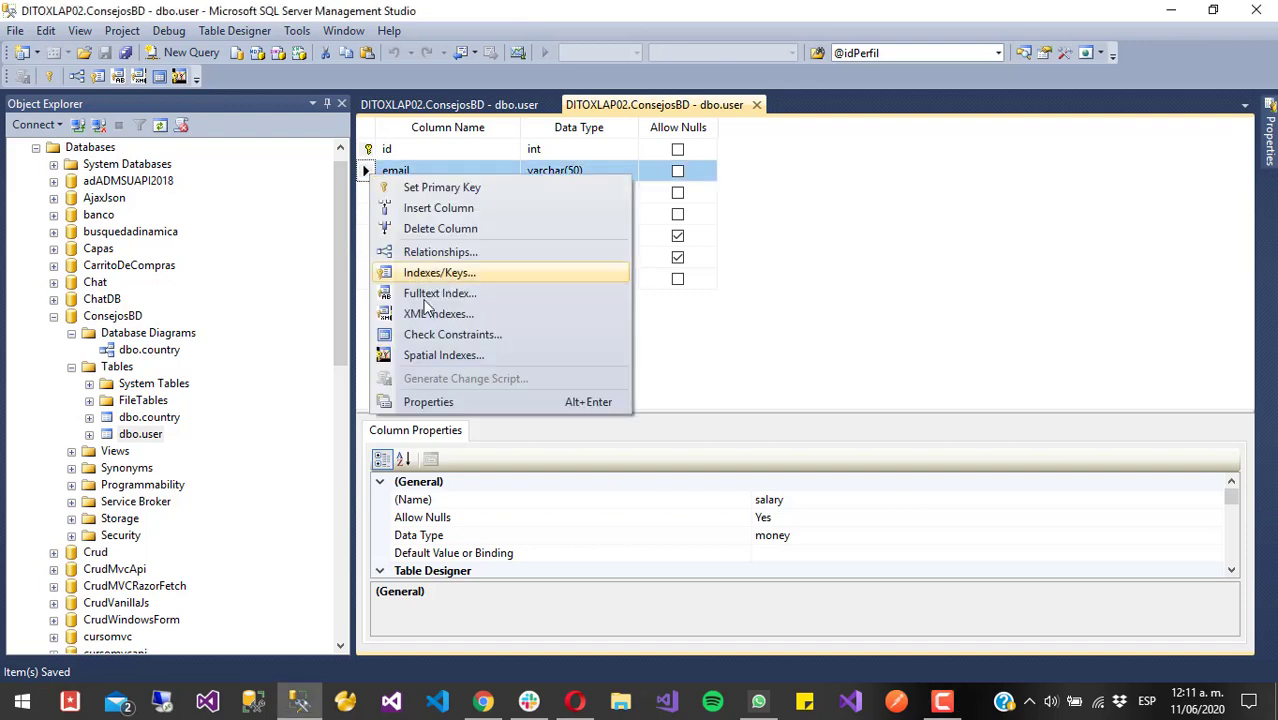
{"action": "left_click", "coordinate": [459, 272]}
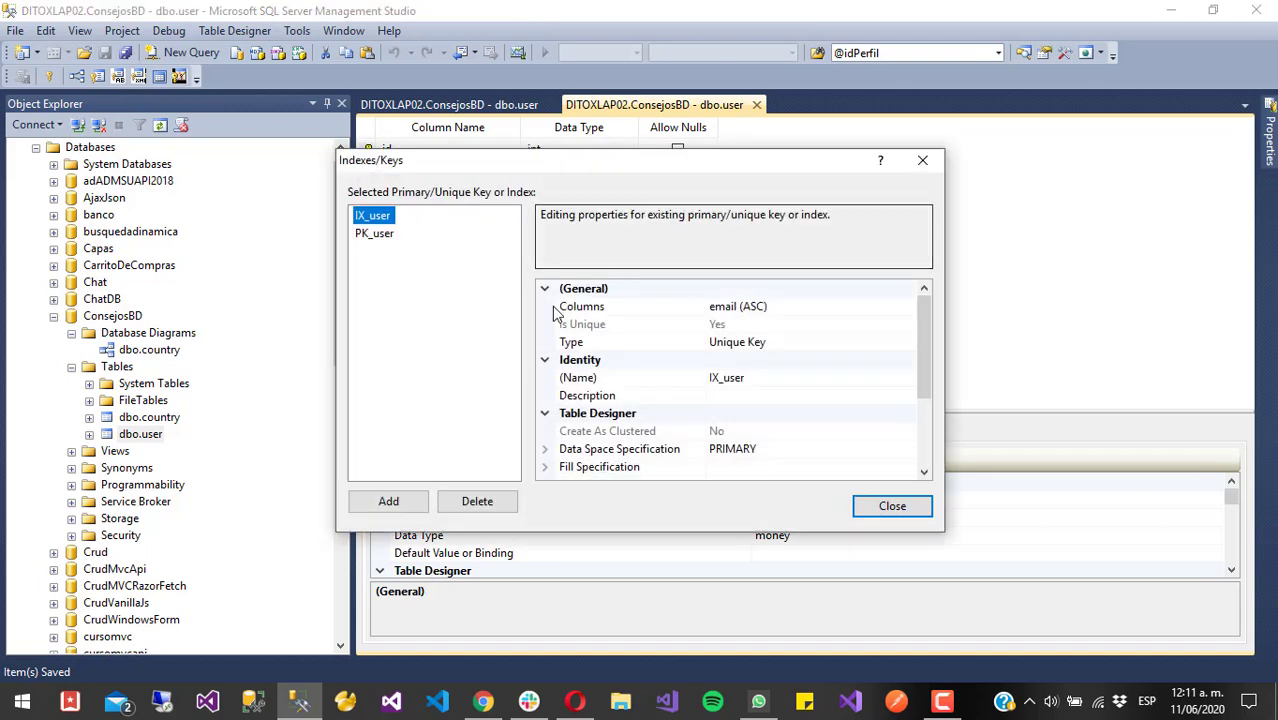
{"action": "left_click", "coordinate": [380, 510]}
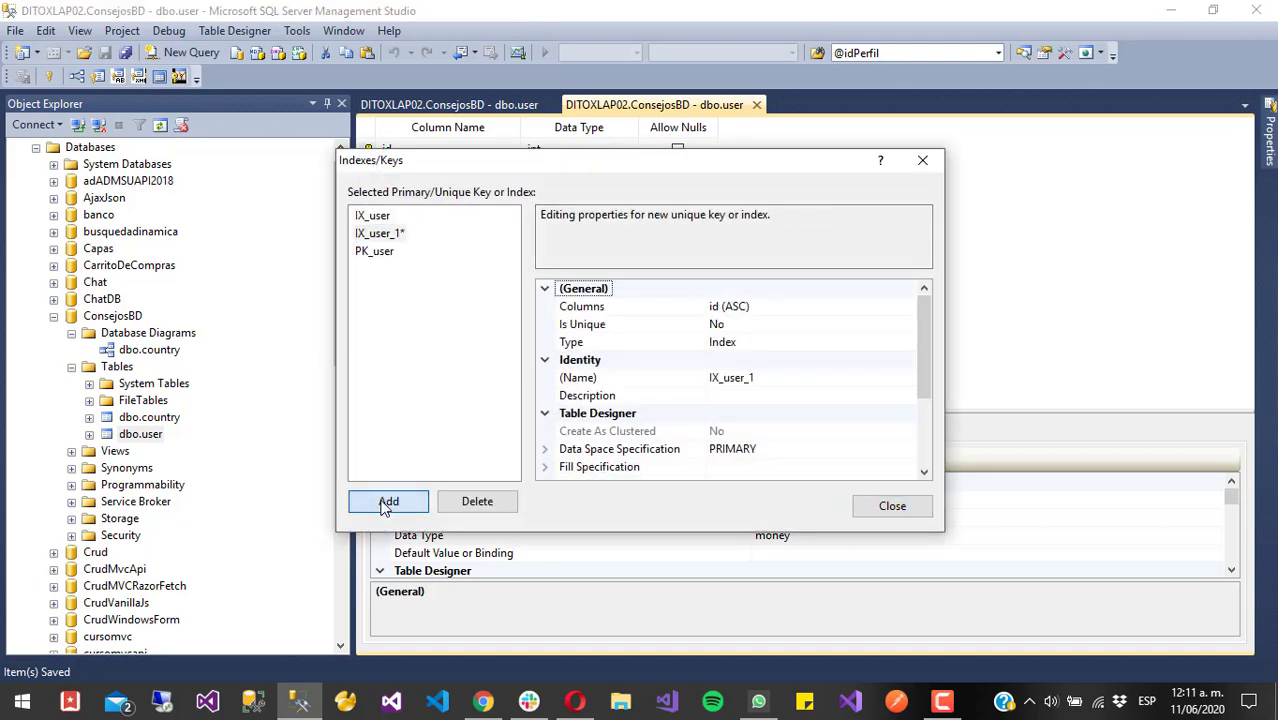
{"action": "left_click", "coordinate": [818, 310]}
{"action": "left_click", "coordinate": [907, 308]}
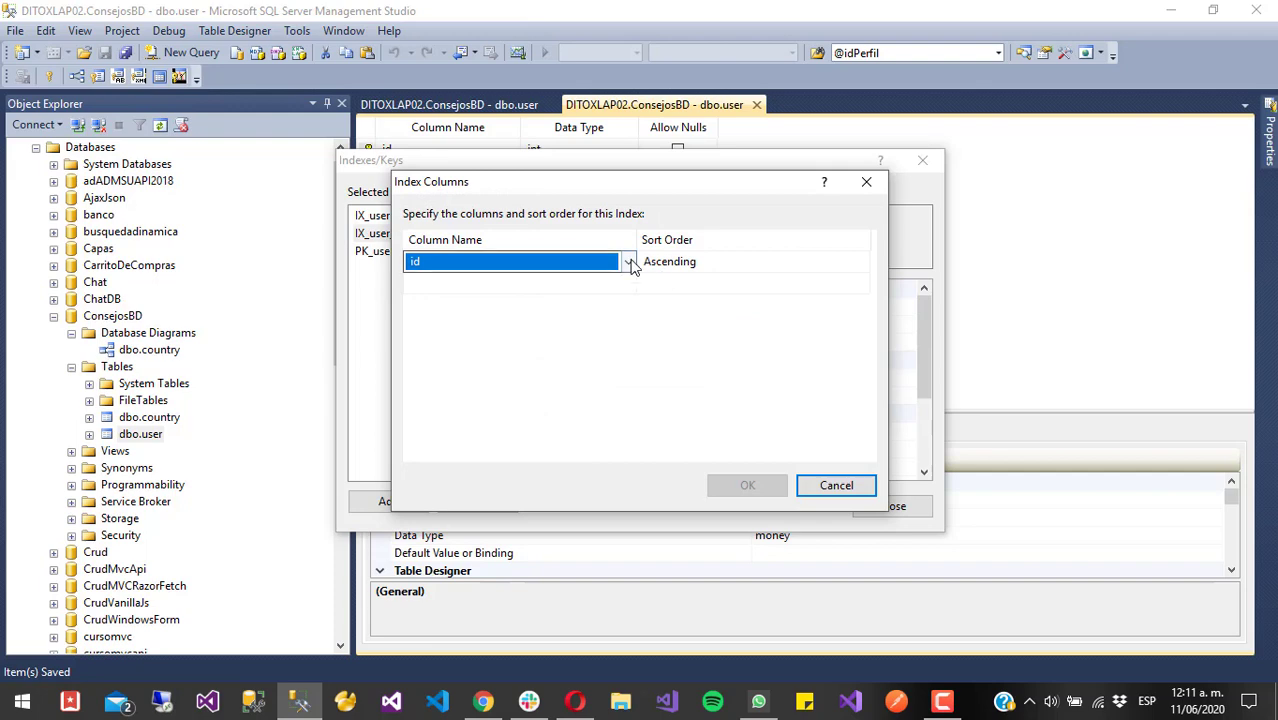
{"action": "left_click", "coordinate": [626, 261]}
{"action": "left_click", "coordinate": [532, 299]}
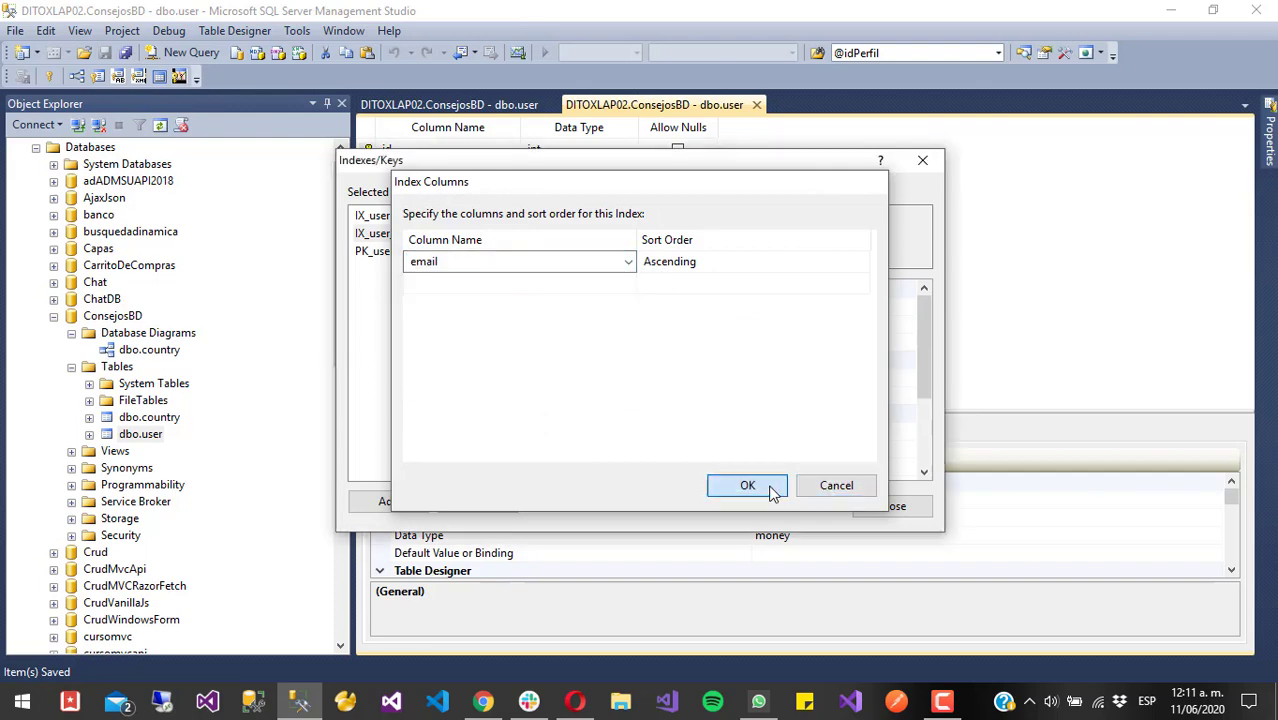
{"action": "left_click", "coordinate": [765, 486]}
{"action": "left_click", "coordinate": [885, 506]}
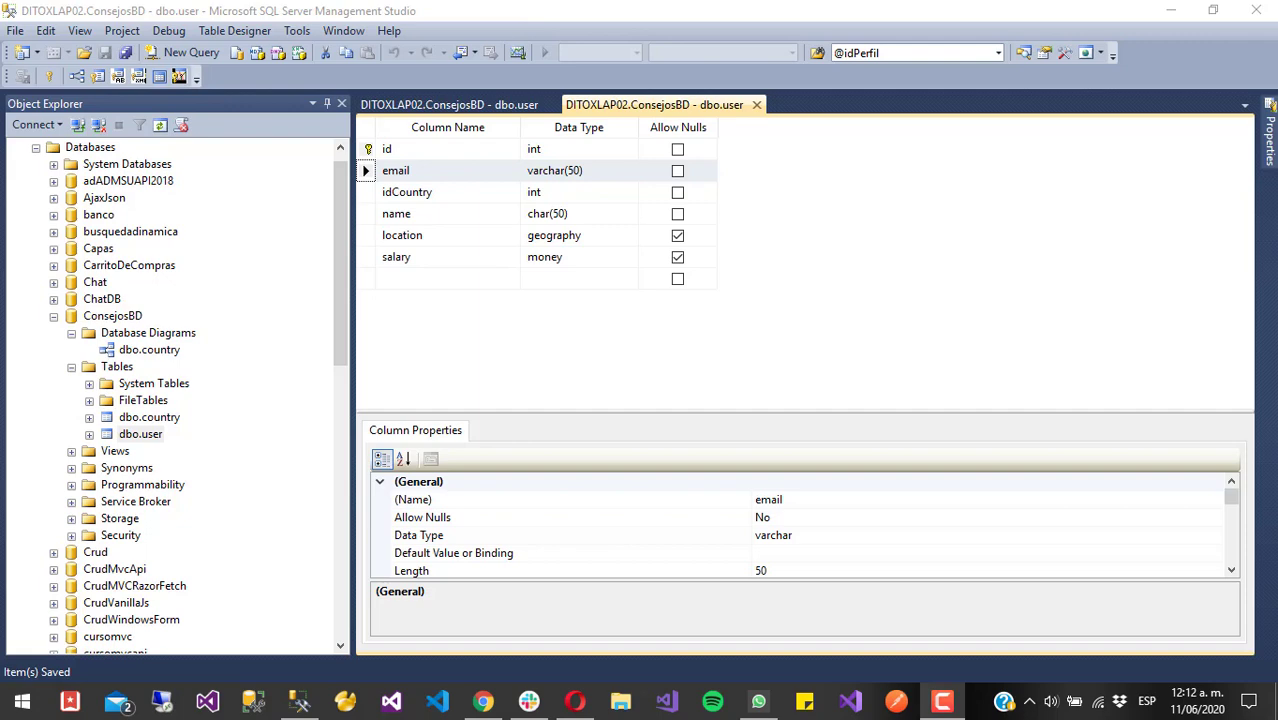
- Review the user table's data rows and delete the salary column from its design
{"action": "left_click", "coordinate": [508, 105]}
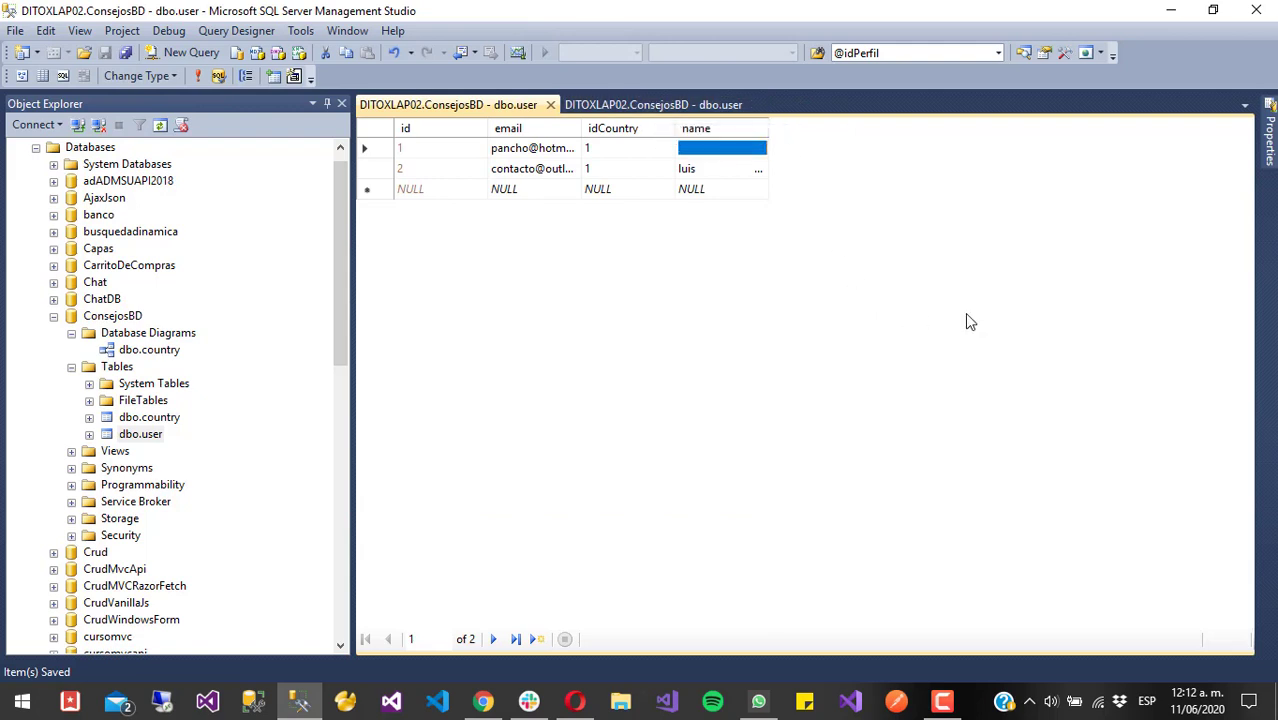
{"action": "key", "text": "alt+Tab"}
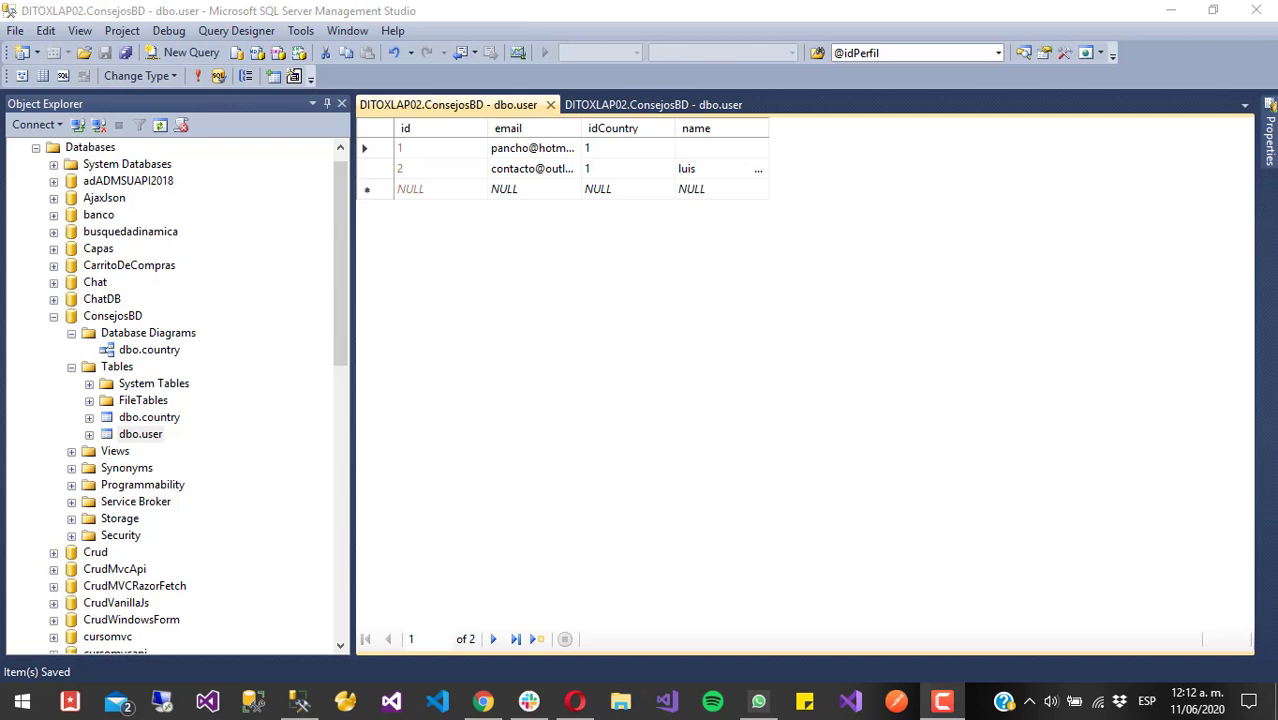
{"action": "left_click", "coordinate": [645, 104]}
{"action": "left_click", "coordinate": [366, 258]}
{"action": "right_click", "coordinate": [366, 258]}
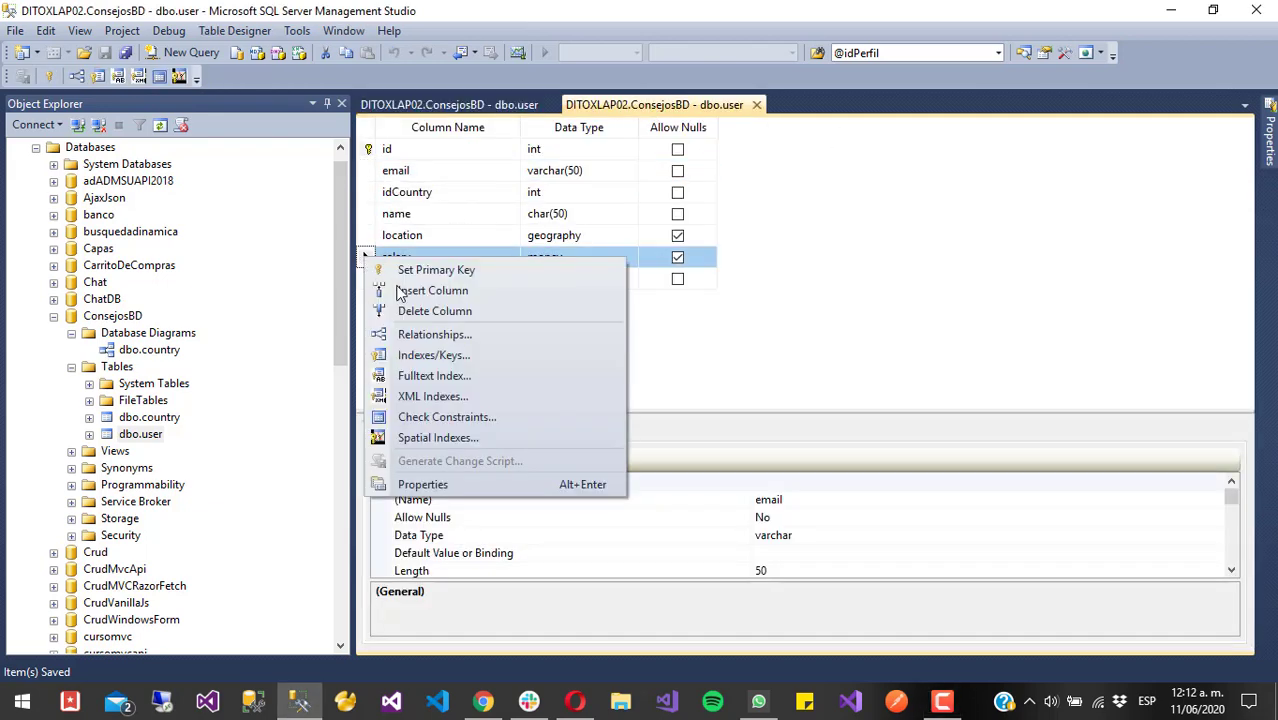
{"action": "left_click", "coordinate": [430, 310]}
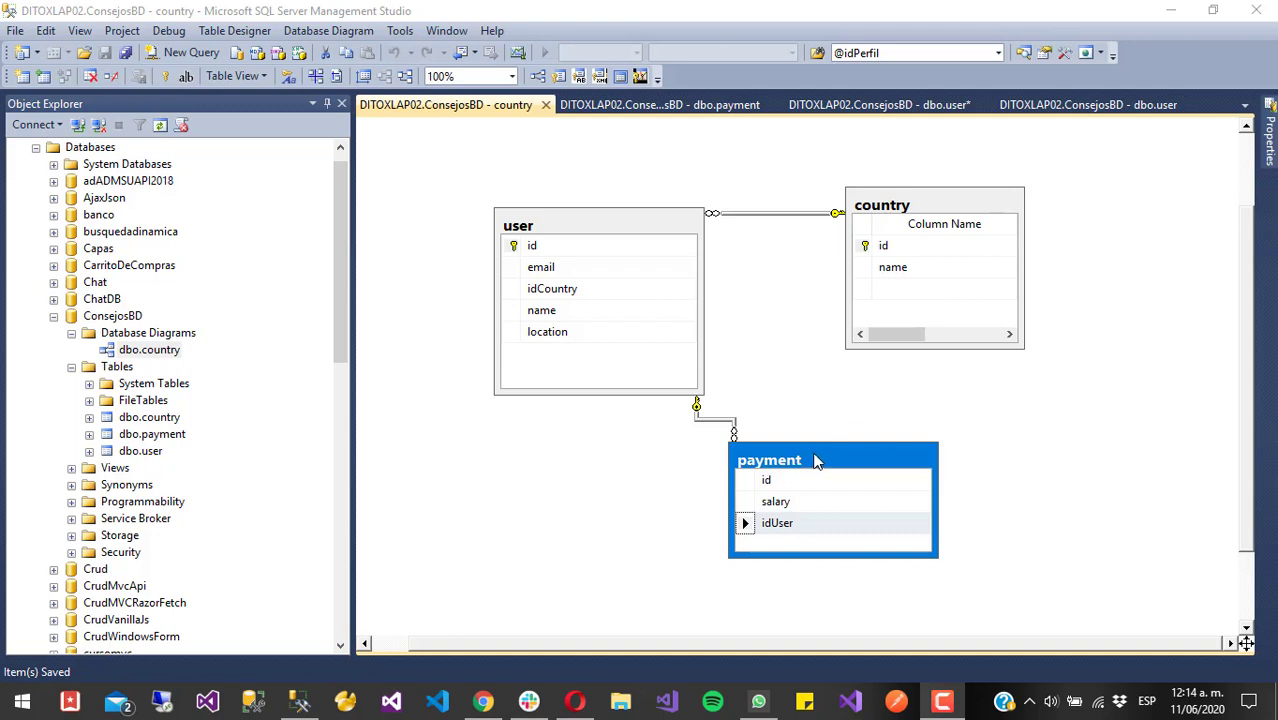
- Close the payment table's design and save the country diagram with its updated payment table
{"action": "key", "text": "ctrl+F4"}
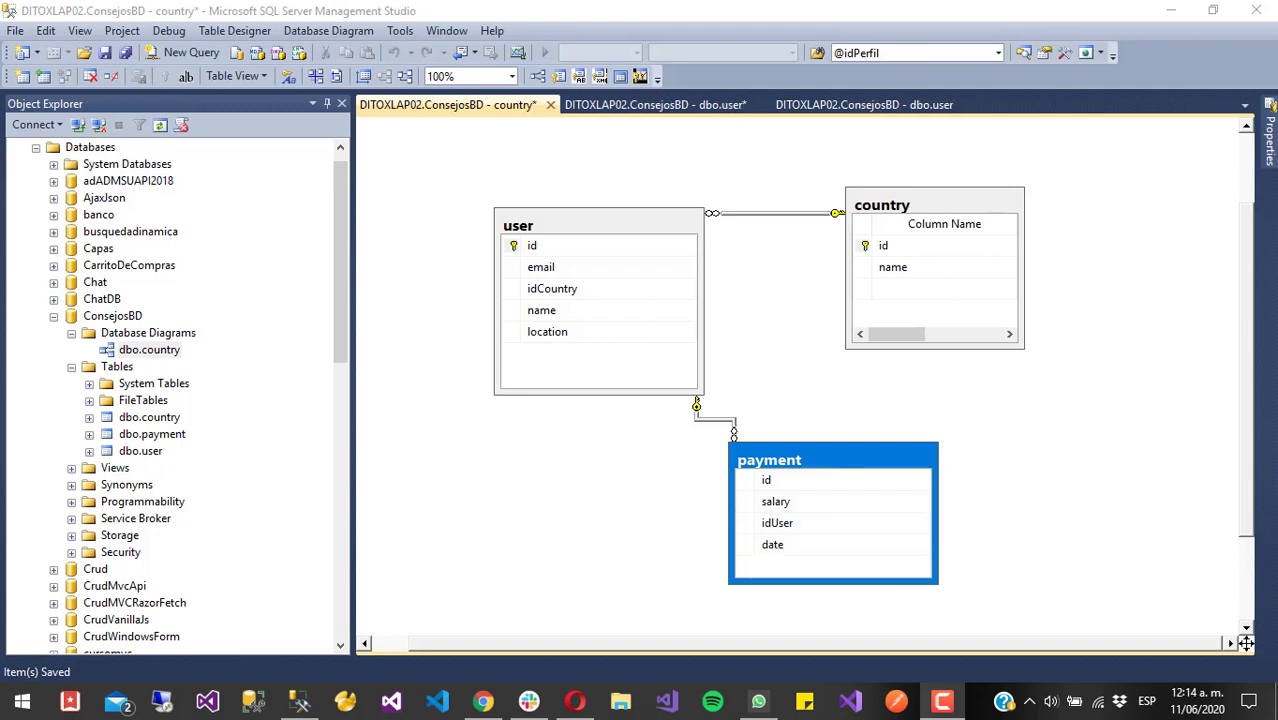
{"action": "left_click", "coordinate": [633, 227]}
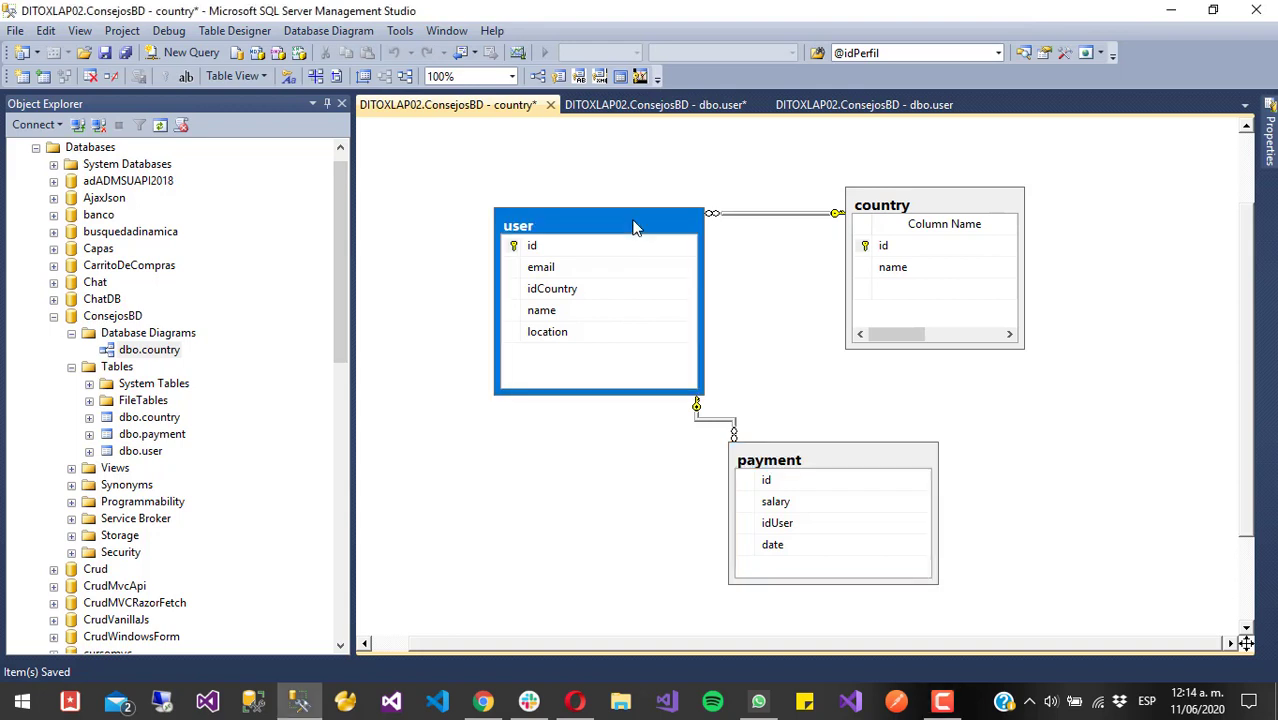
{"action": "key", "text": "ctrl+s"}
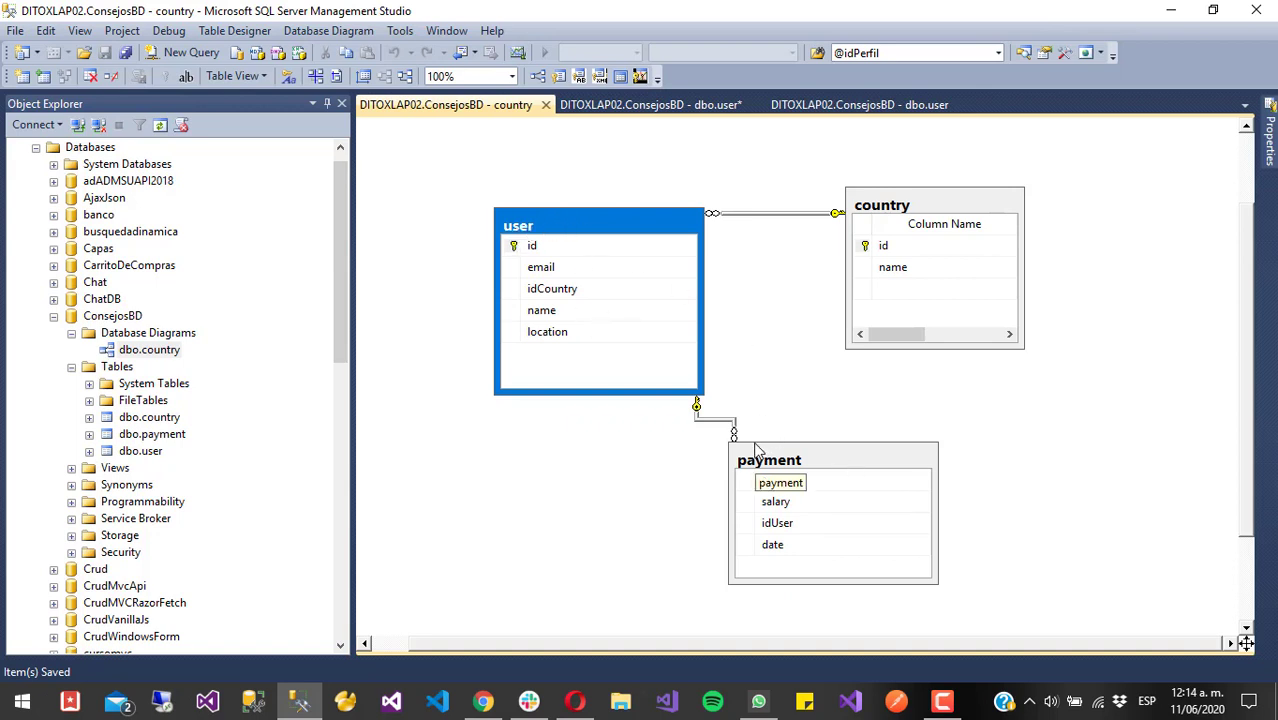
{"action": "left_click", "coordinate": [786, 461]}
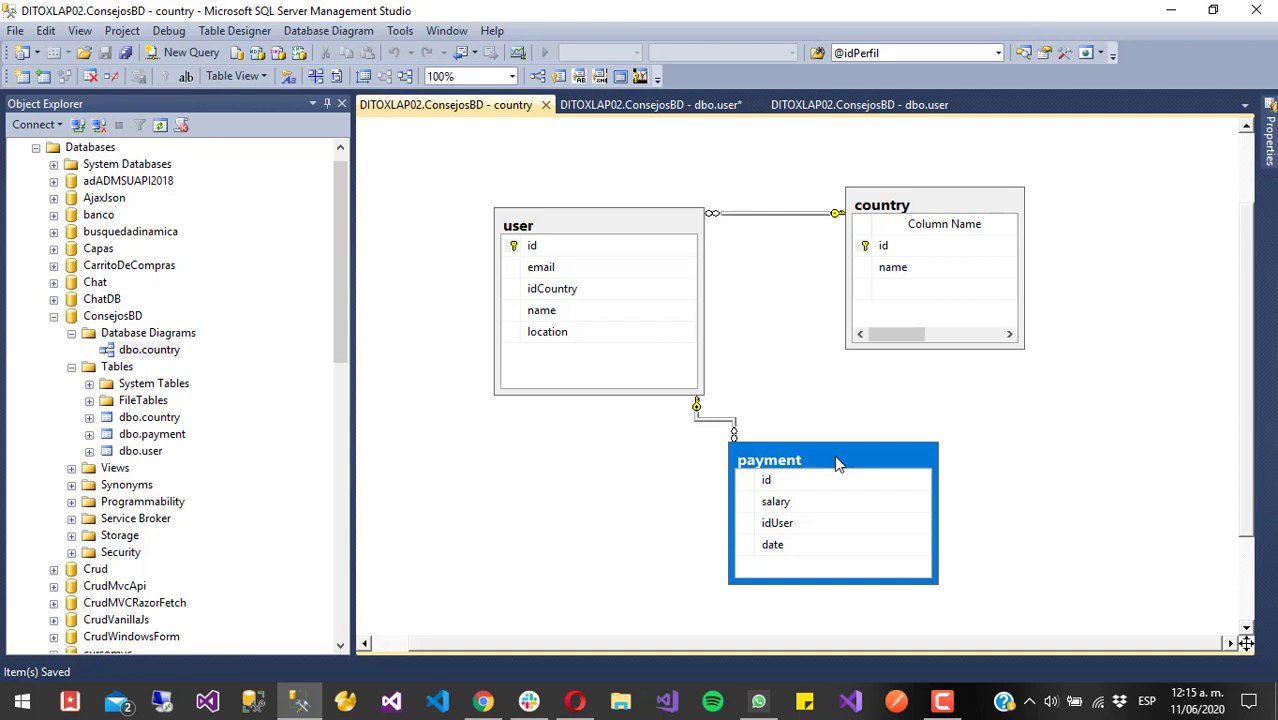
{"action": "left_click", "coordinate": [540, 232]}
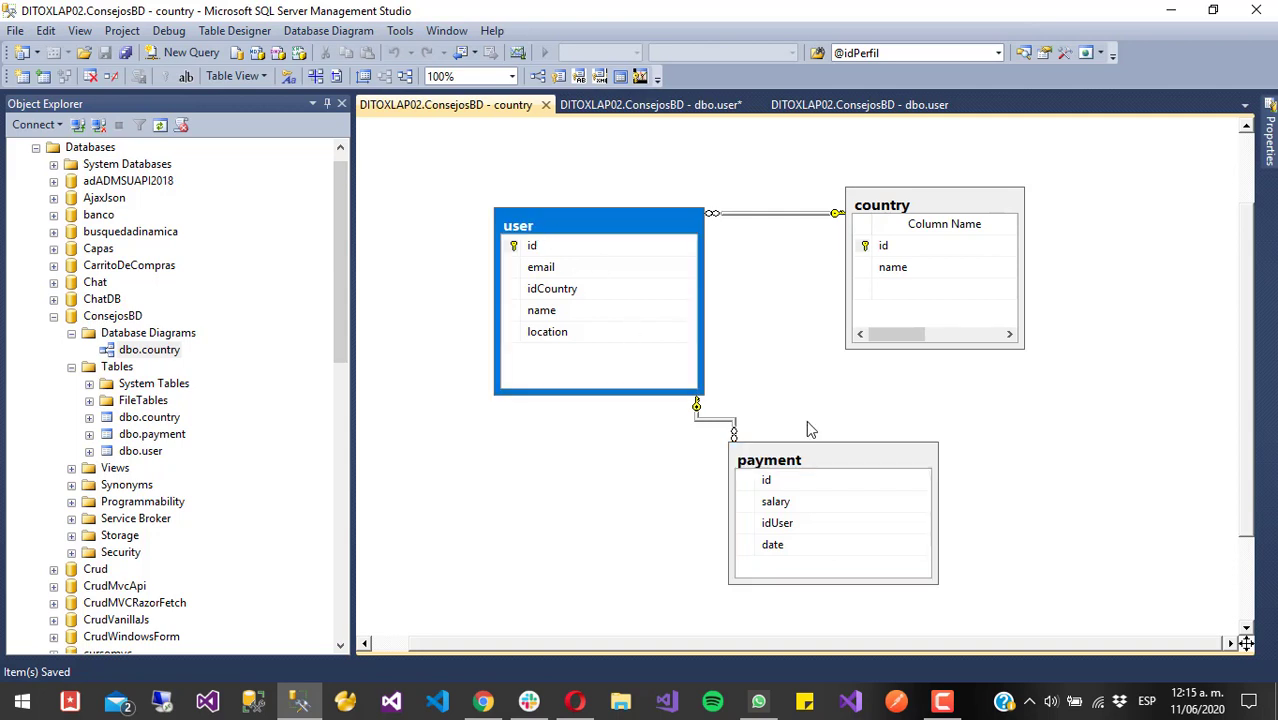